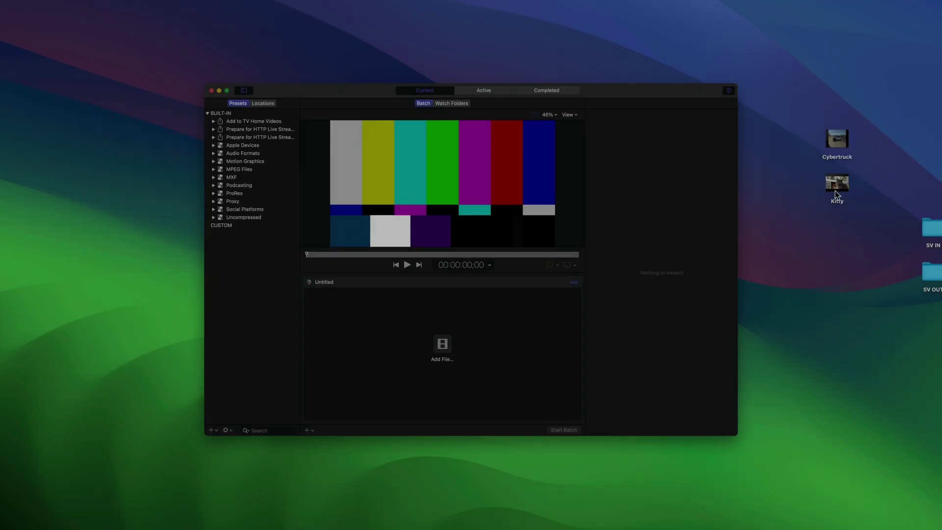
Step: Quick Look the Kitty video, then the Cybertruck clip, then Kitty again
click(827, 187)
key(space)
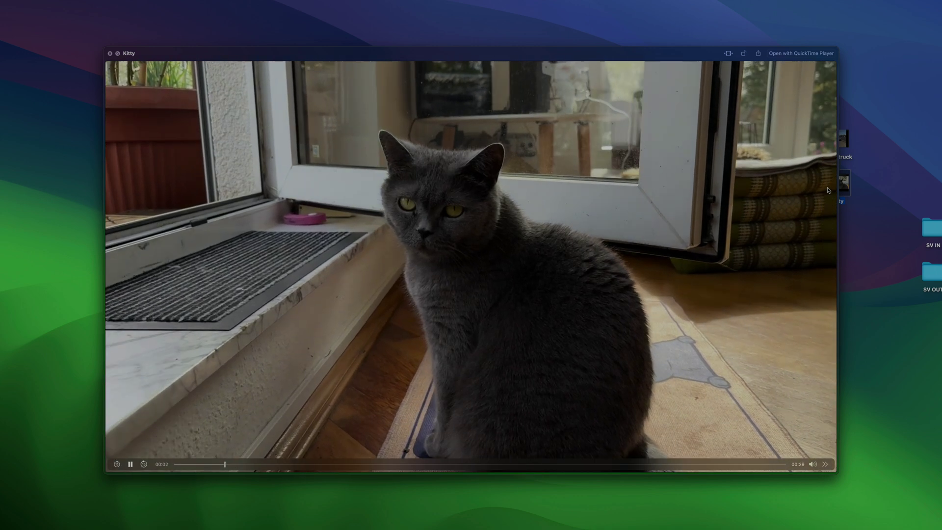
key(space)
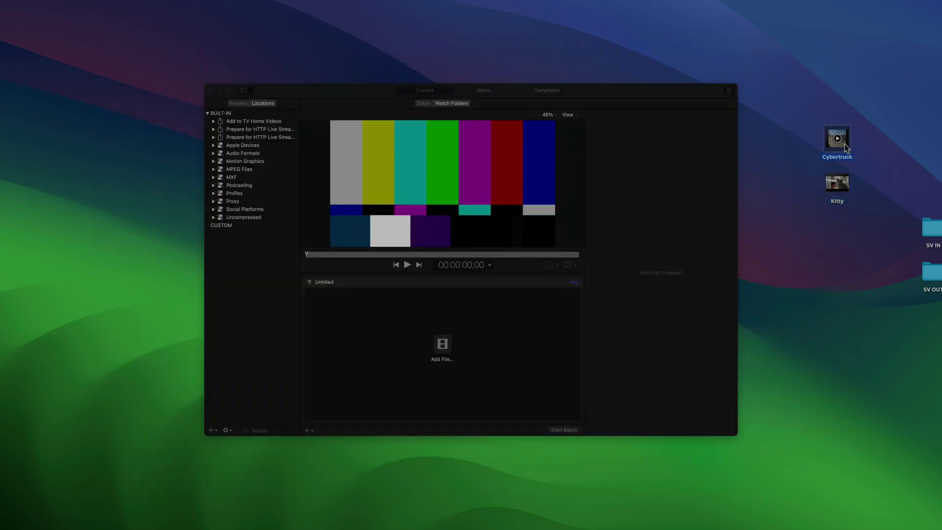
key(space)
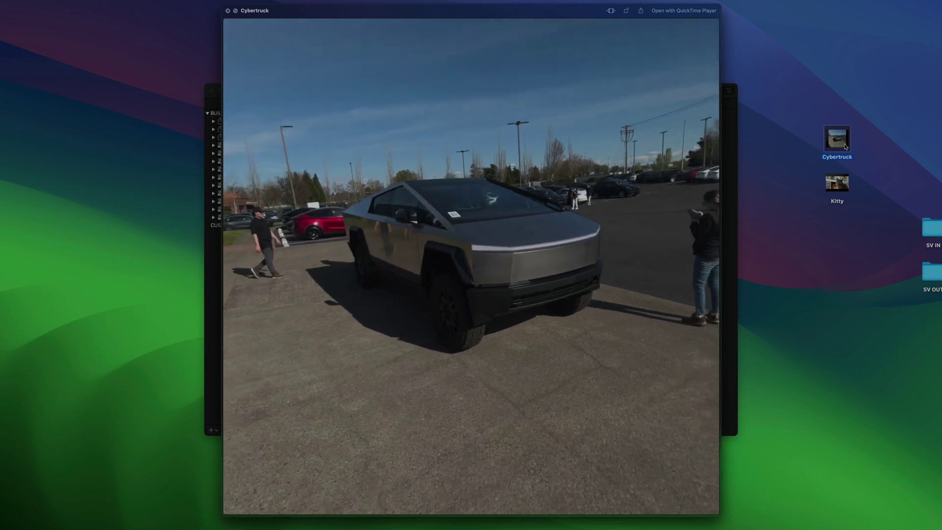
key(space)
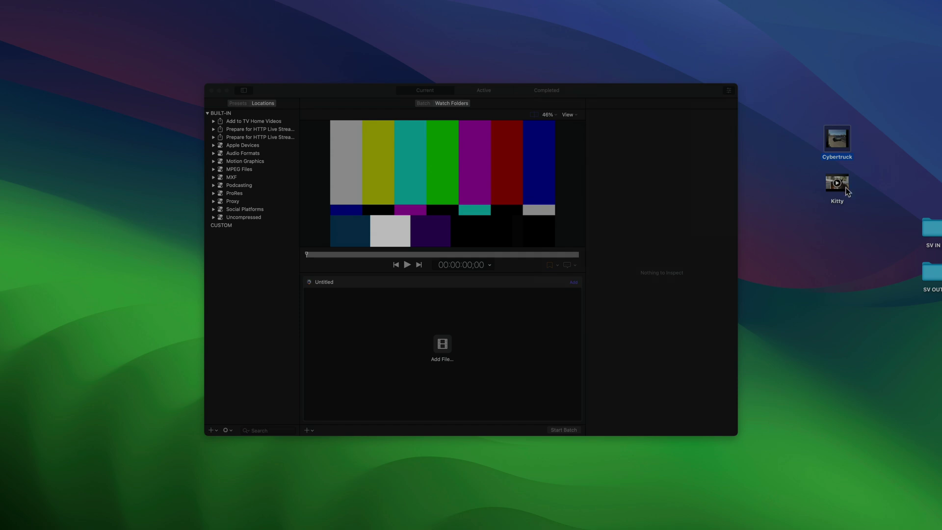
key(space)
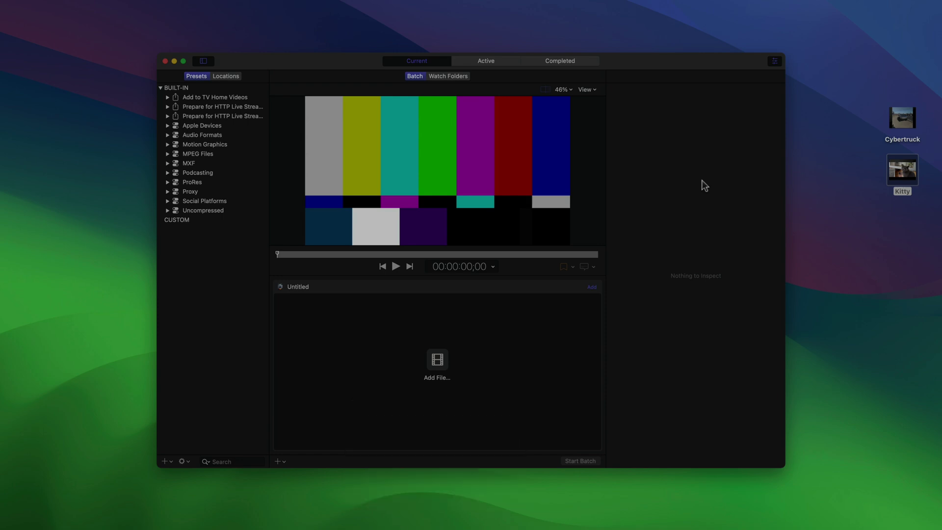
Step: Add the Kitty video to the batch and scrub its preview about ten seconds in
drag(887, 169, 510, 326)
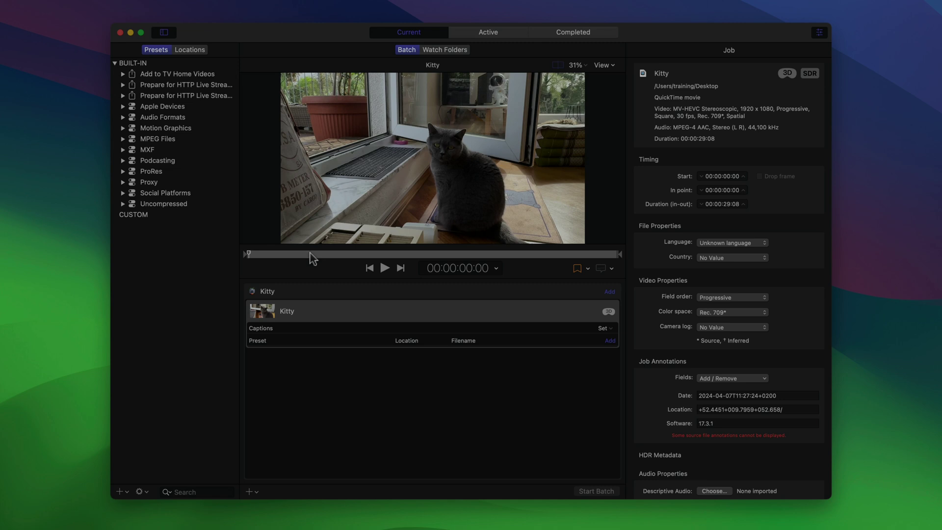
drag(312, 256, 382, 255)
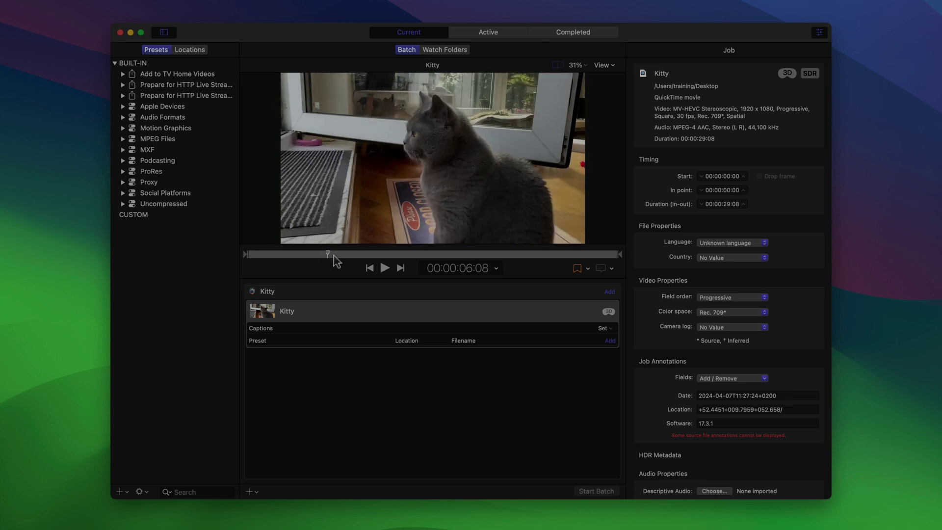
Step: Toggle the Kitty preview between right-eye and left-eye views, ending on the left eye
click(603, 65)
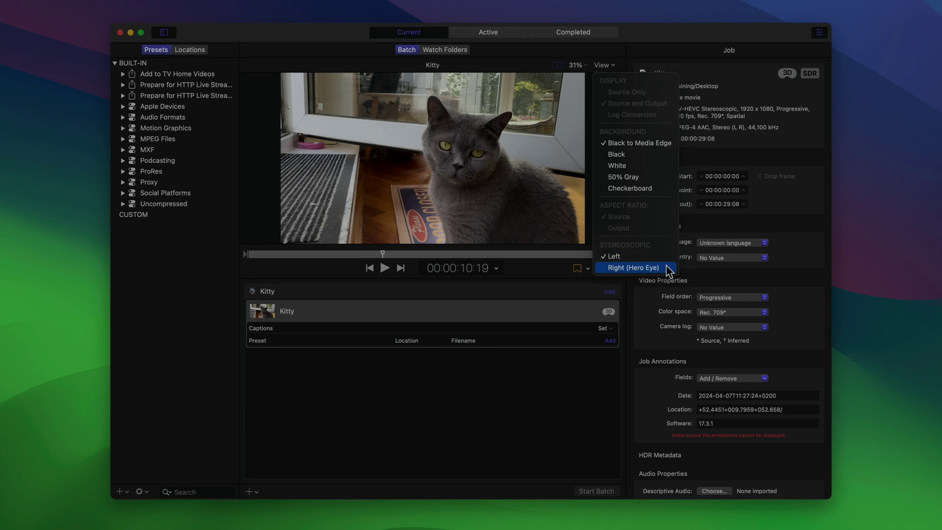
click(670, 268)
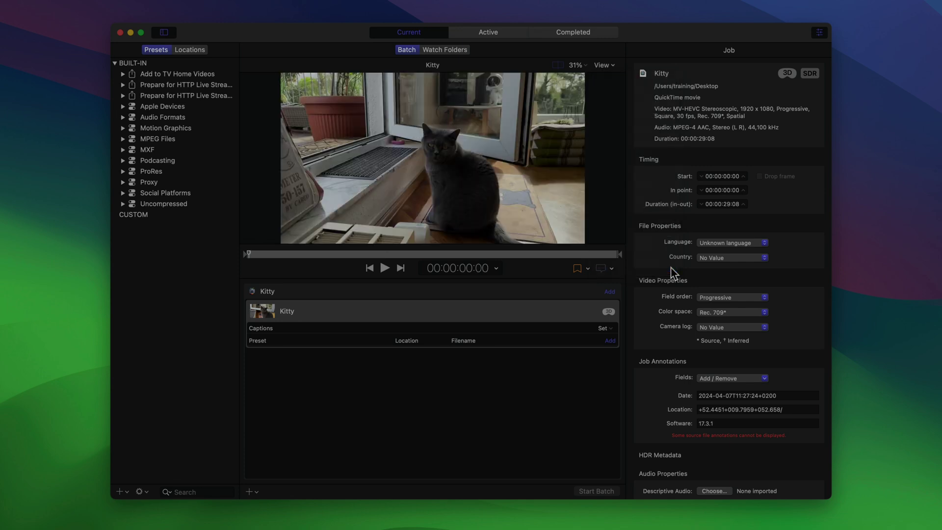
click(612, 65)
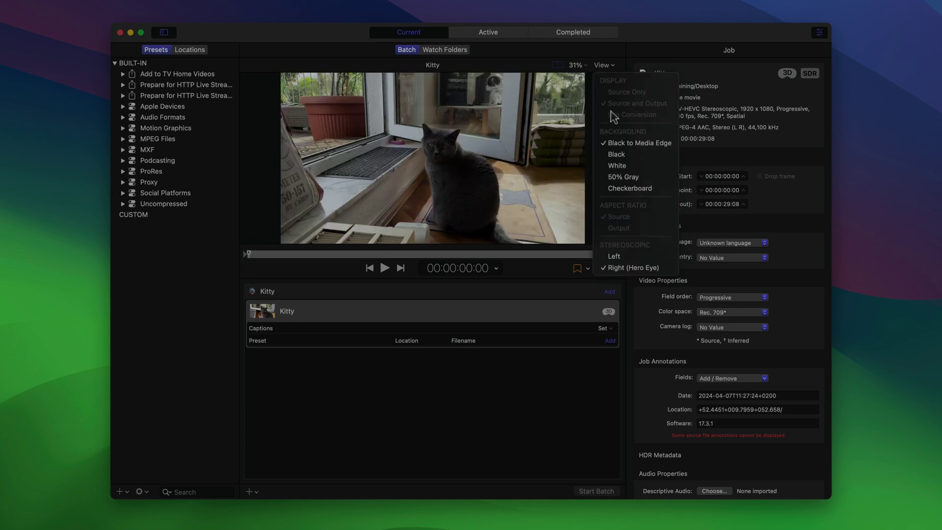
click(623, 257)
click(602, 68)
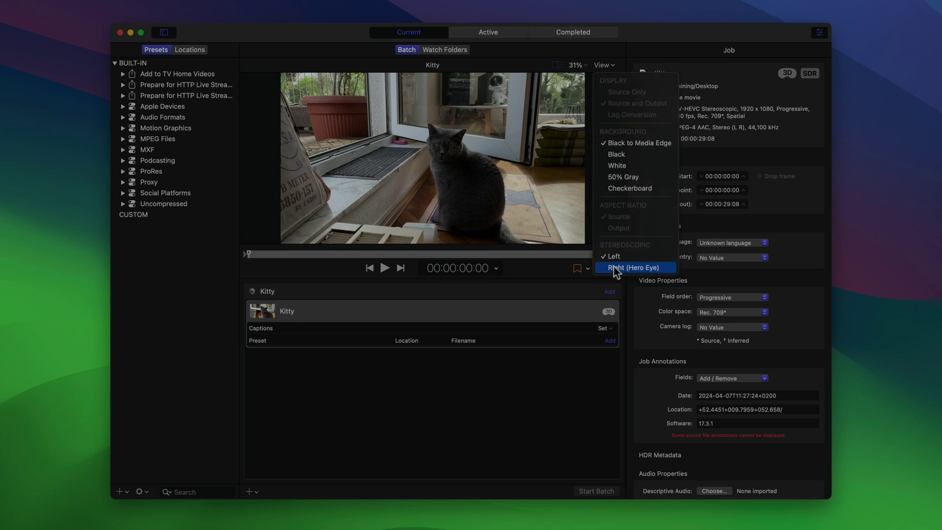
click(632, 268)
click(607, 67)
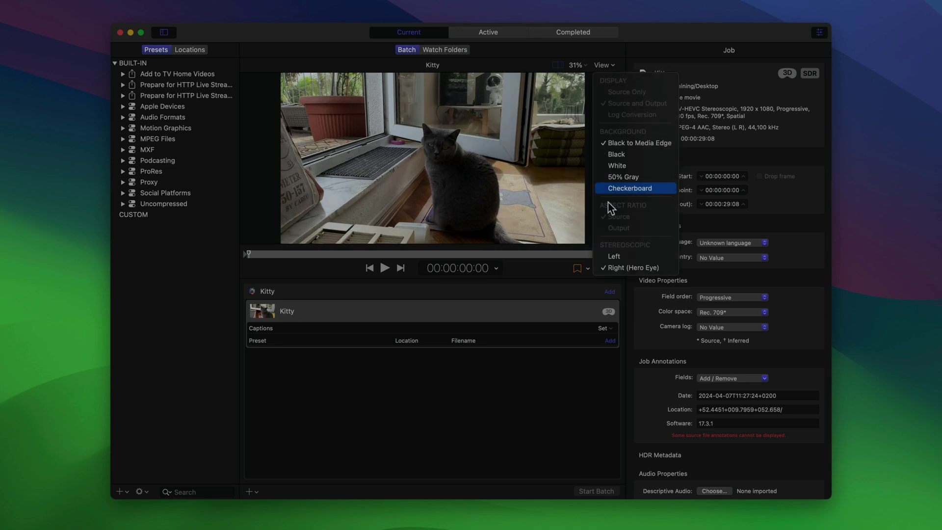
click(613, 257)
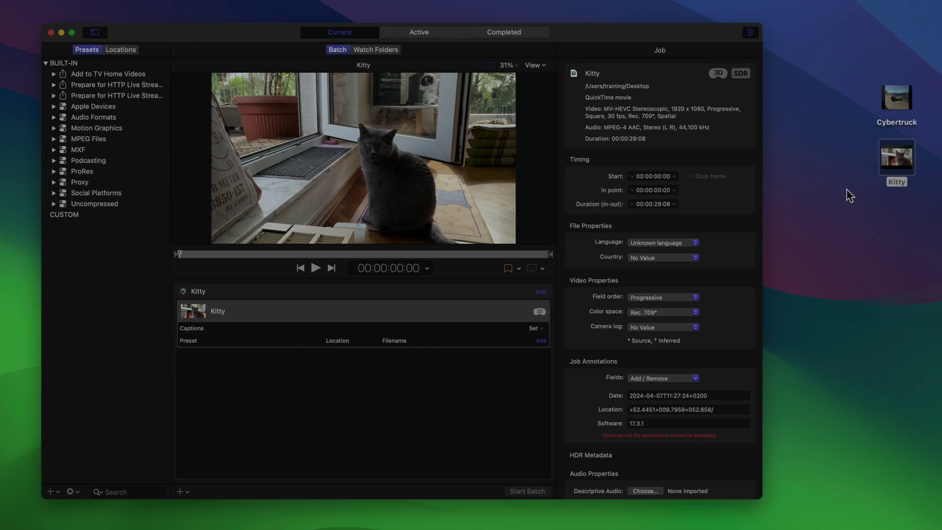
Step: Create a custom preset from Kitty.MOV and show its HEVC 1920x1080 30 fps settings
mouse_move(882, 166)
mouse_down()
mouse_move(377, 216)
mouse_move(108, 223)
mouse_up()
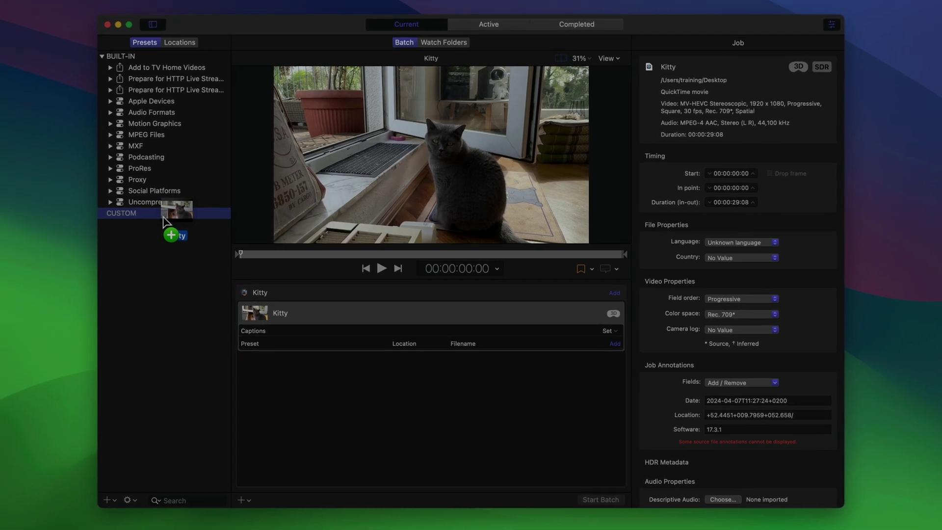
drag(163, 217, 163, 216)
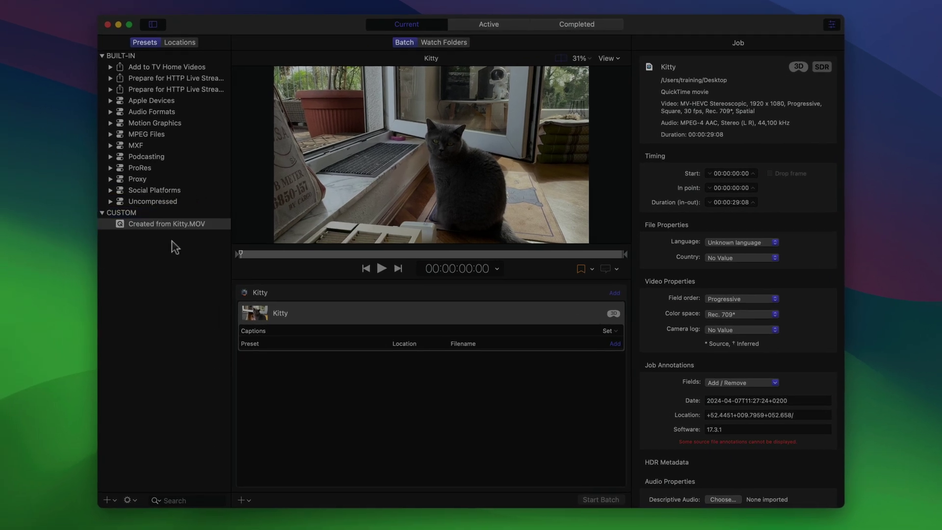
click(168, 225)
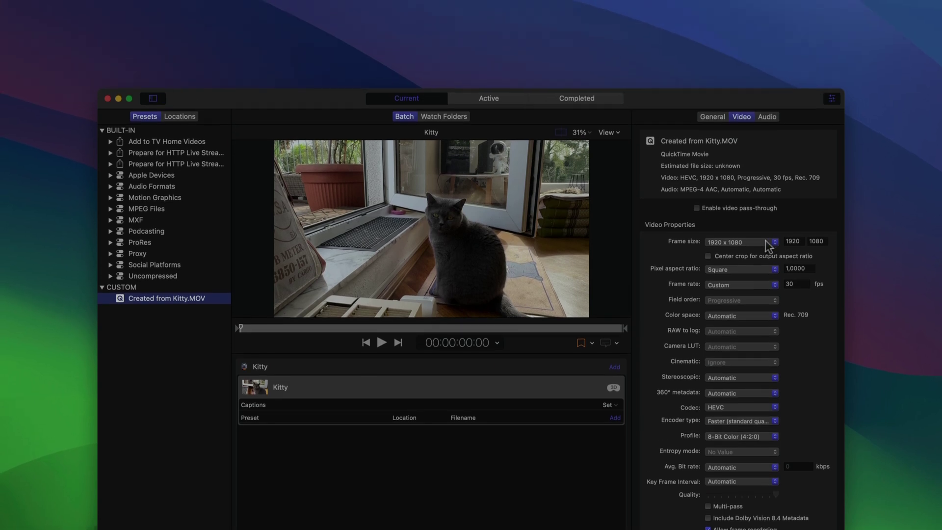
Step: Set the preset's frame size and frame rate to Automatic and Stereoscopic to Left Eye
click(765, 295)
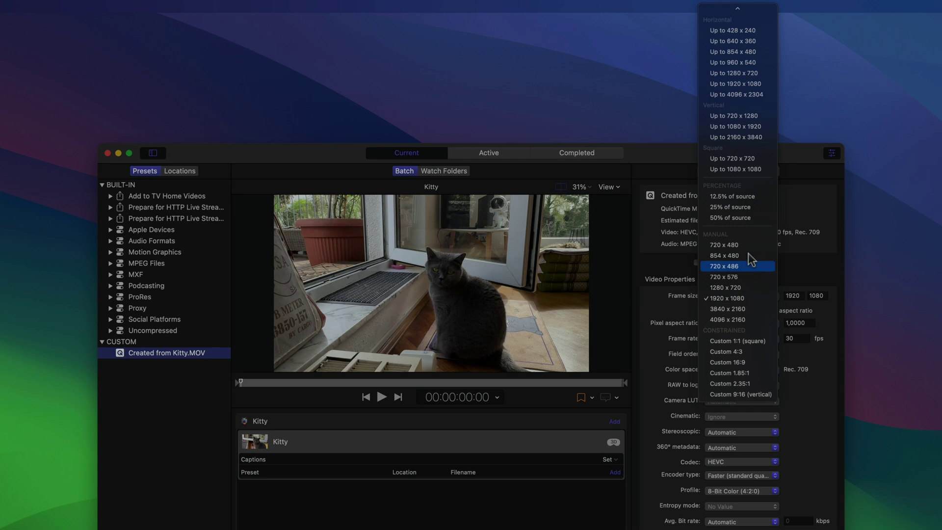
click(715, 21)
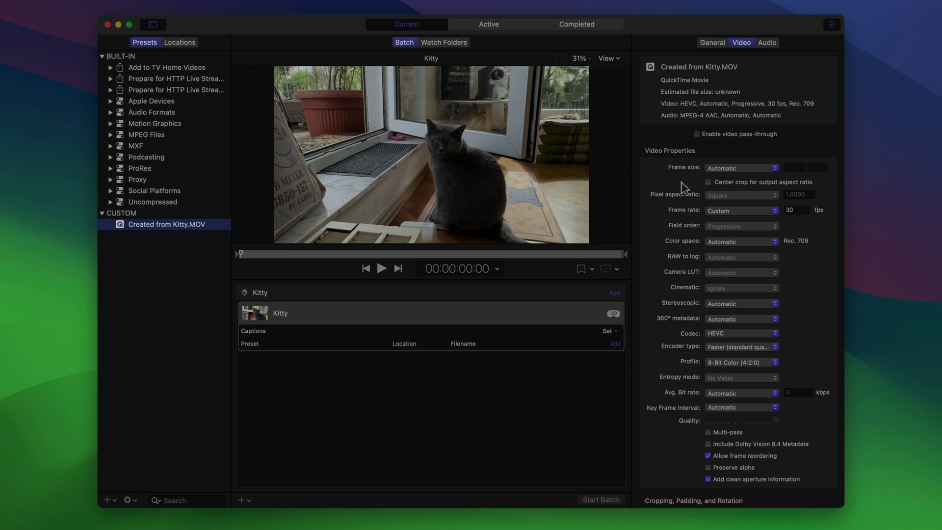
click(747, 210)
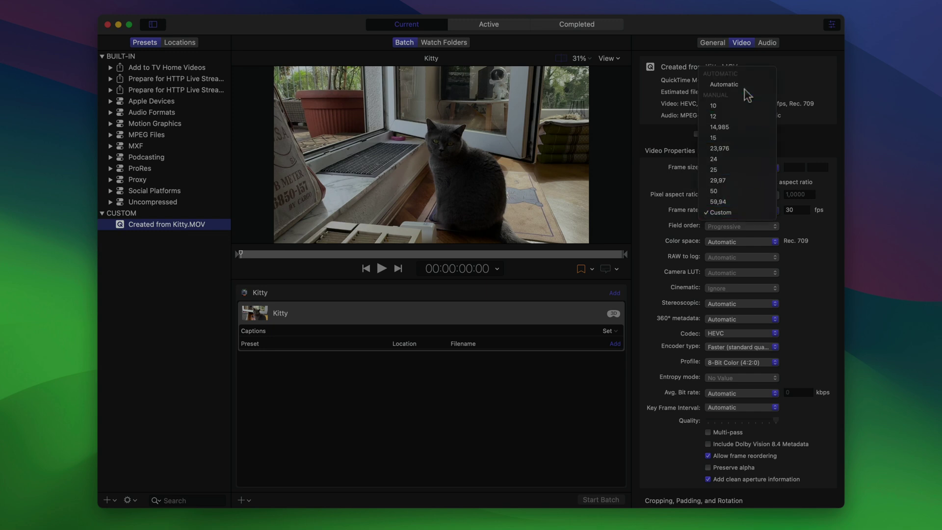
click(721, 84)
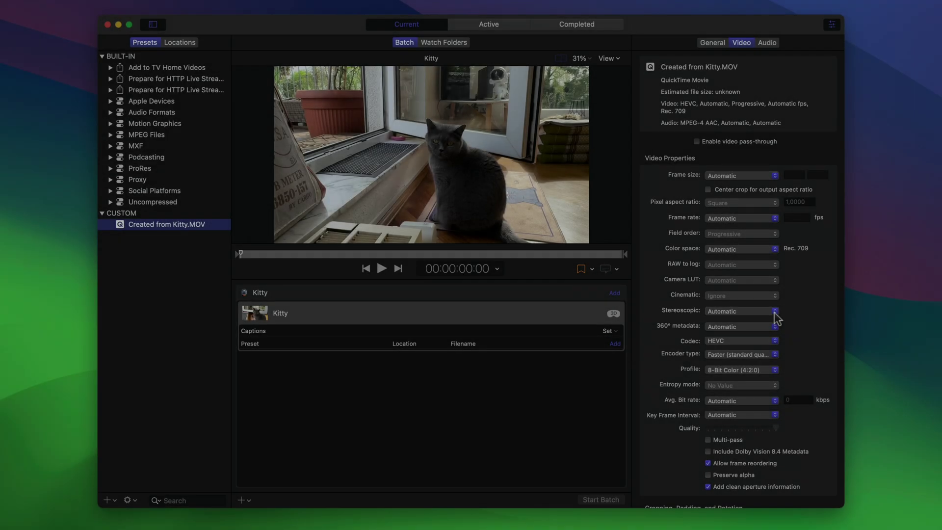
click(774, 311)
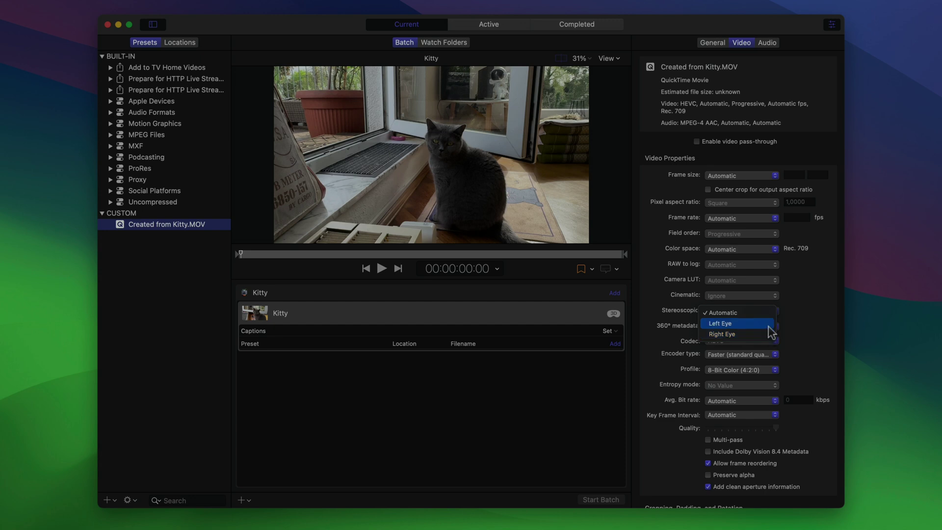
click(770, 325)
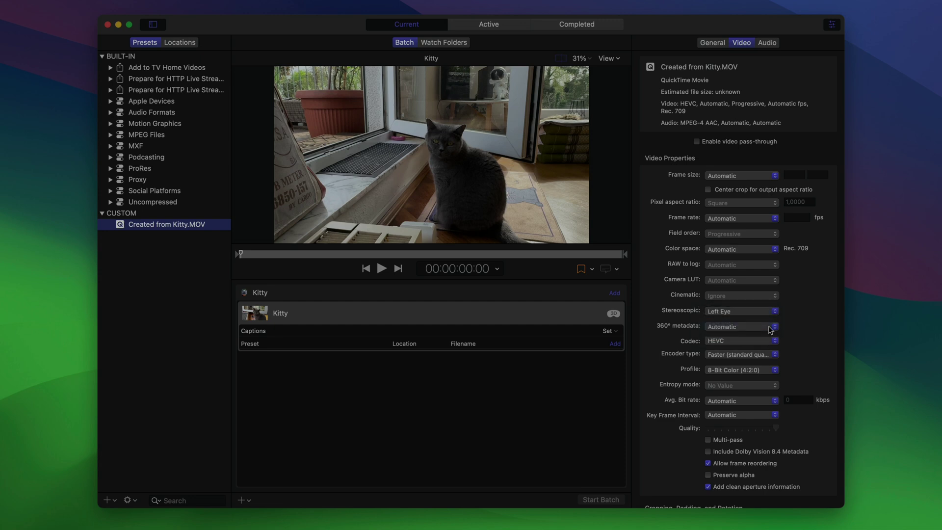
Step: Rename the new preset to 'Left Eye'
click(155, 225)
text(Left )
text(Eye)
key(Return)
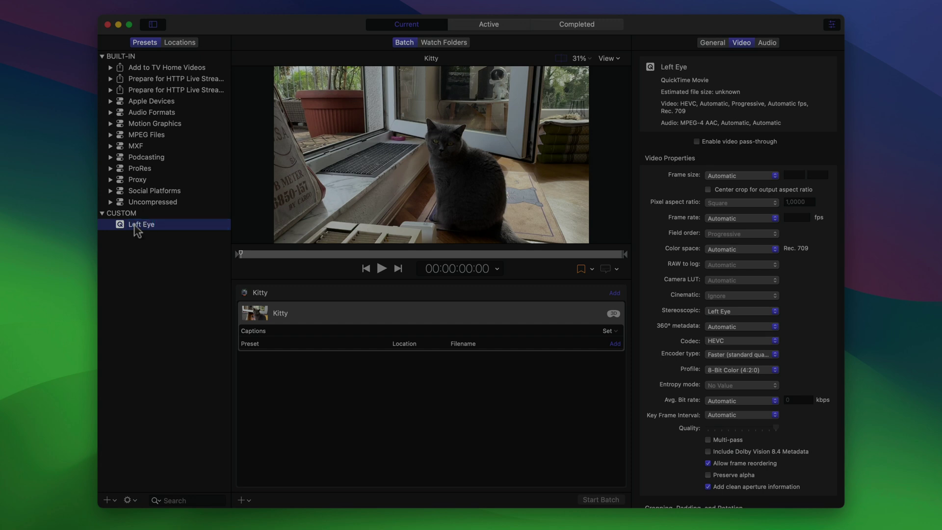
Step: Duplicate it as a 'Right Eye' preset that outputs the right eye
right_click(136, 226)
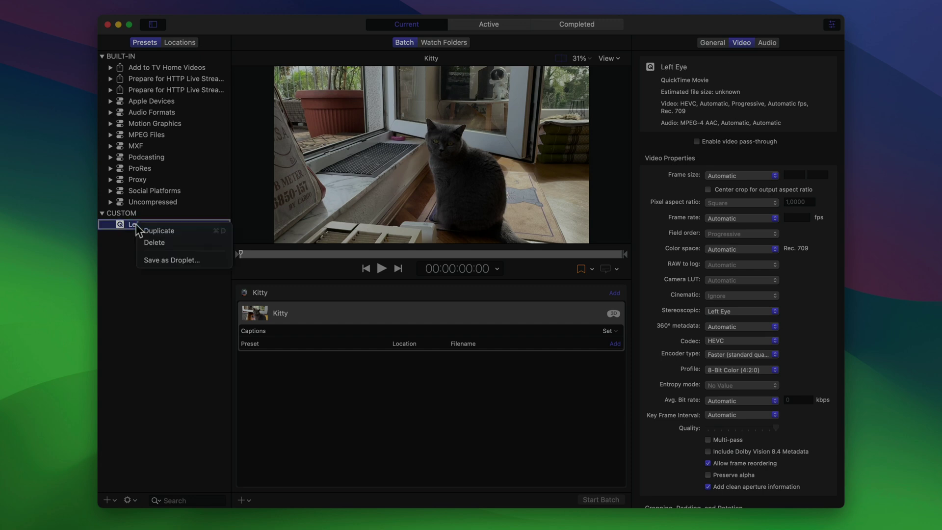
click(177, 230)
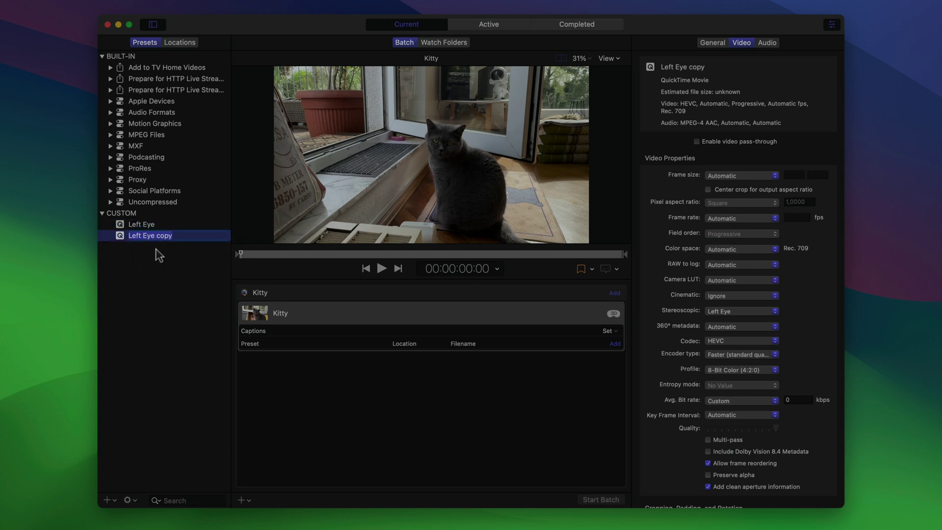
text(Right)
text( Eye)
key(Return)
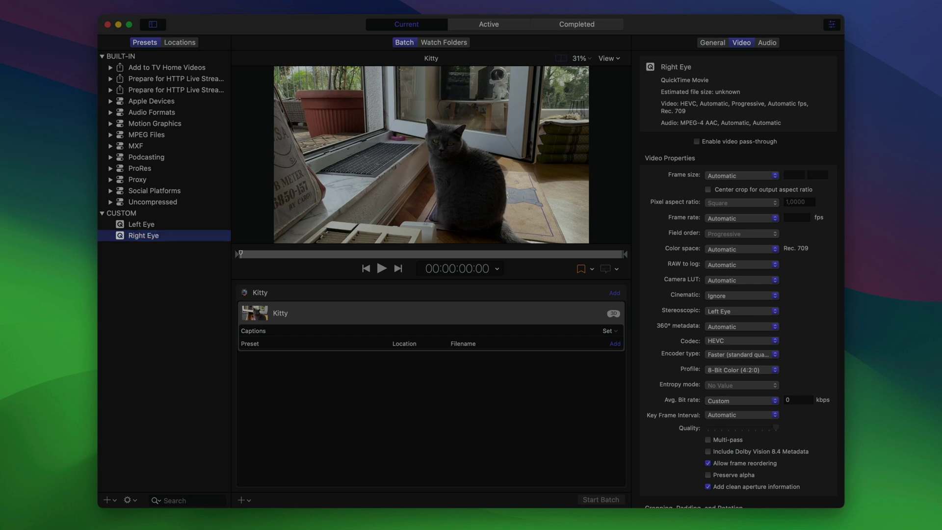
click(772, 314)
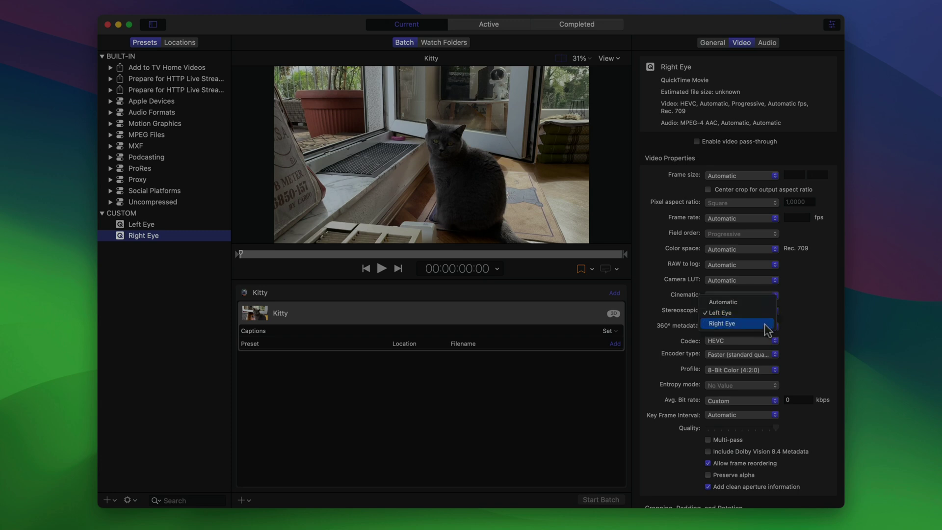
click(766, 323)
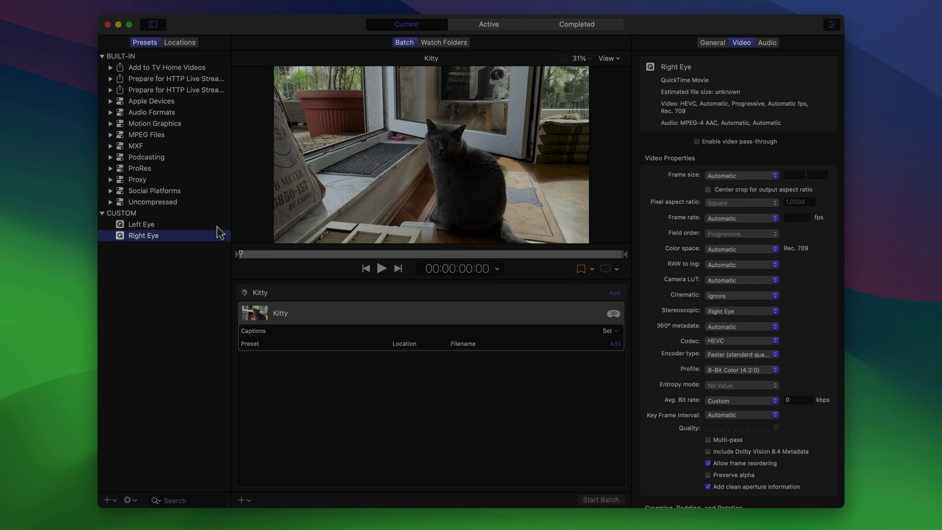
Step: Apply both the Left Eye and Right Eye presets to the Kitty job
click(190, 226)
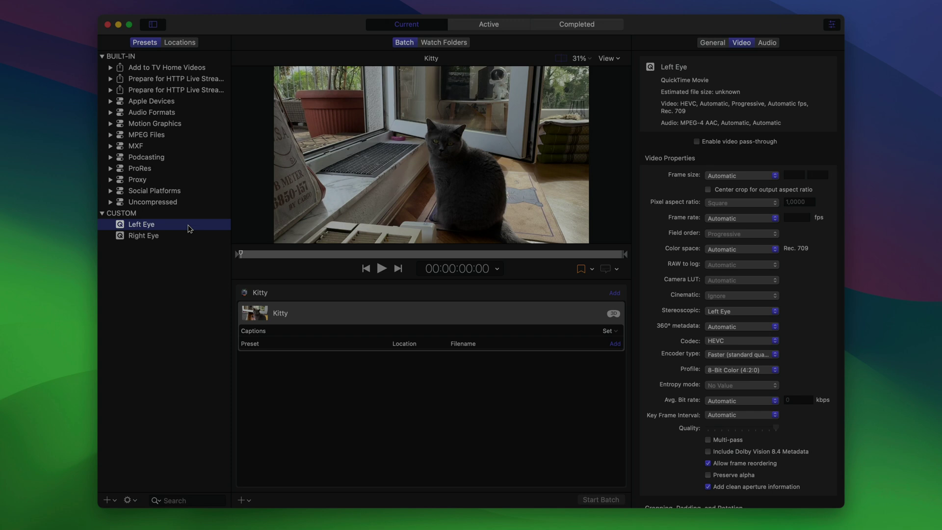
shift+click(147, 237)
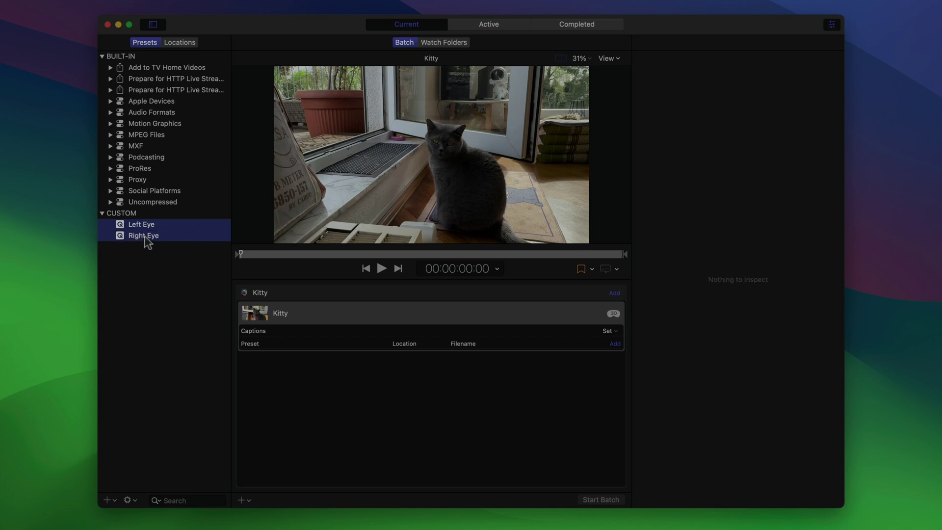
drag(146, 237, 413, 310)
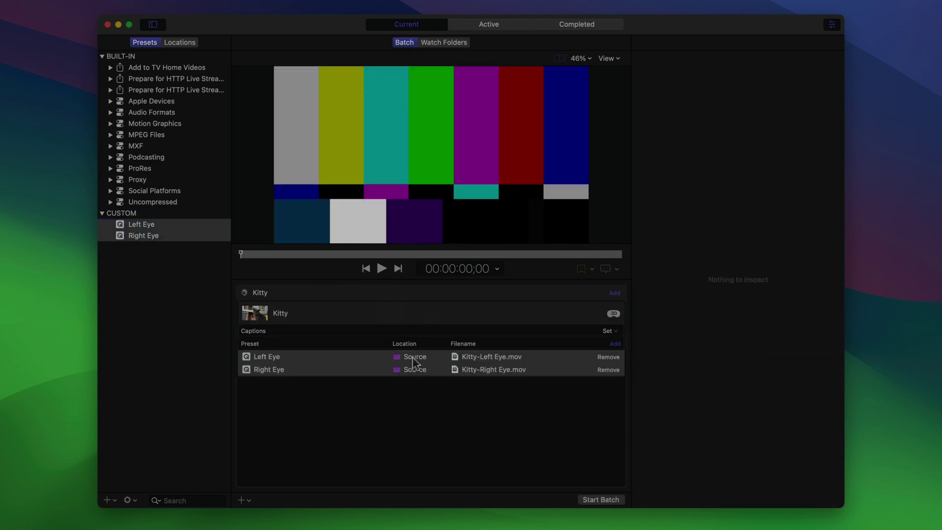
Step: Turn the Kitty job's Left Eye and Right Eye outputs into a new custom preset group
right_click(413, 357)
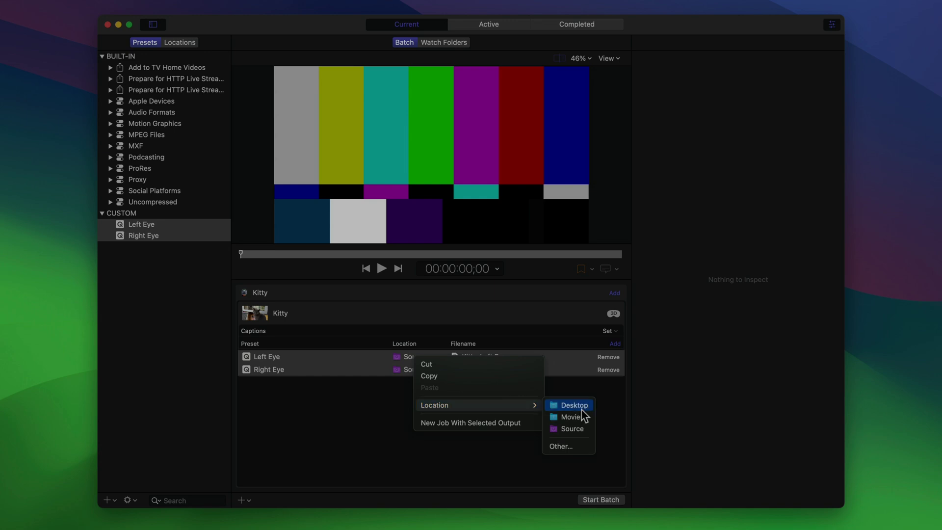
click(379, 398)
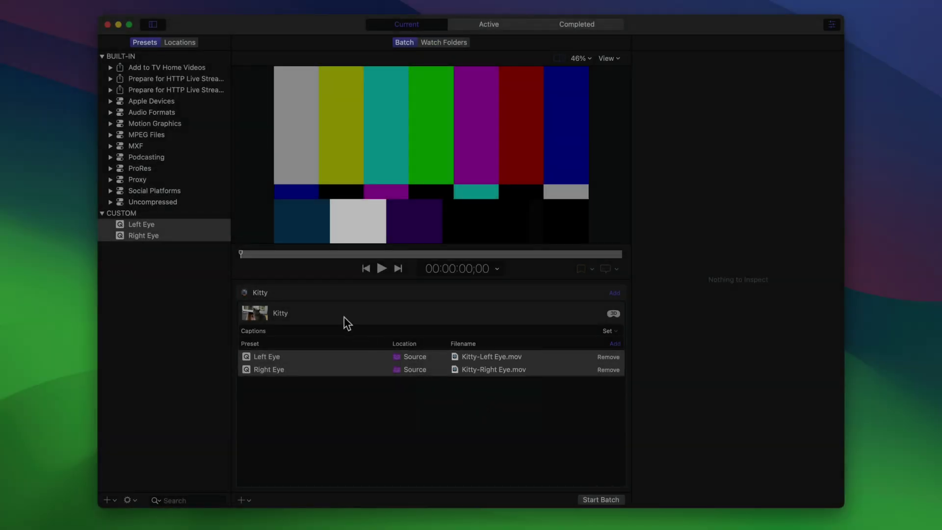
drag(234, 286, 192, 219)
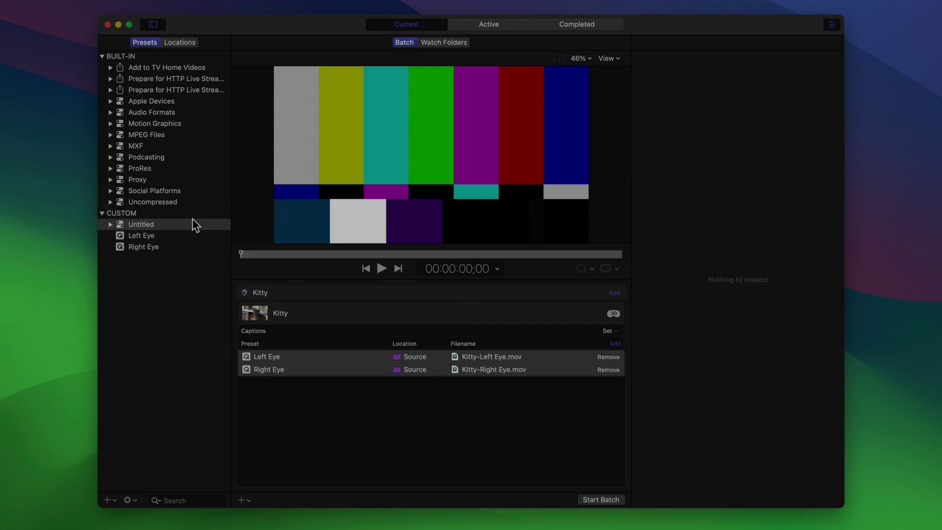
click(110, 224)
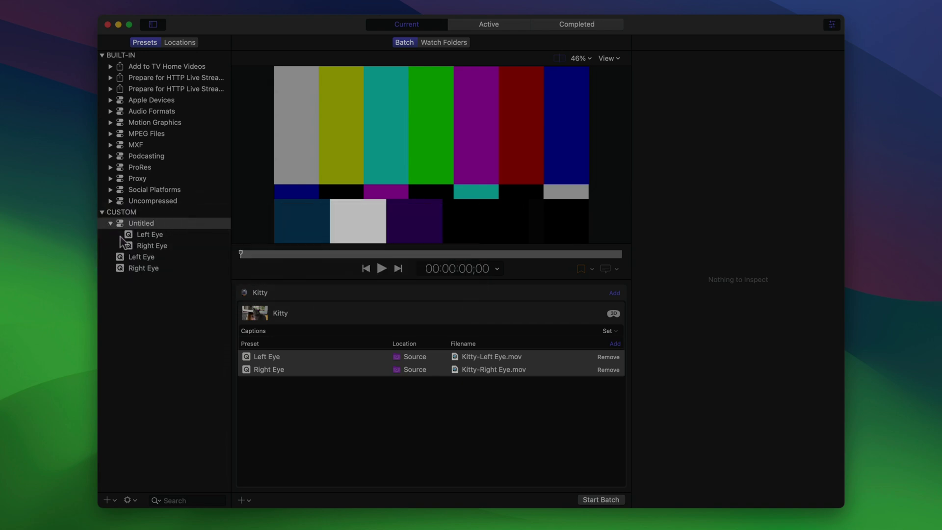
Step: Rename the new preset group to 'Spatial Left/Right'
click(150, 225)
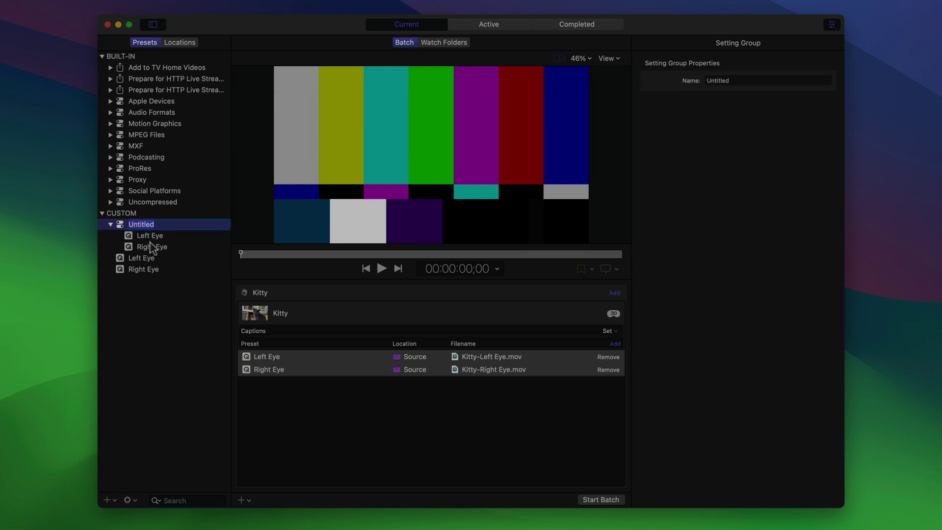
key(Return)
text(Spatial Left/R)
text(ight)
key(Return)
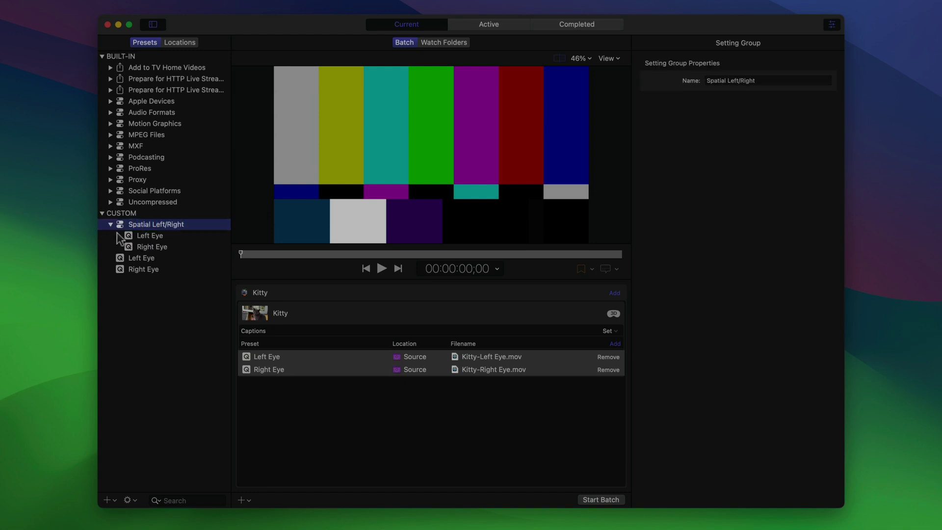
Step: Start encoding the Kitty batch, then return to the now-empty current batch
click(111, 224)
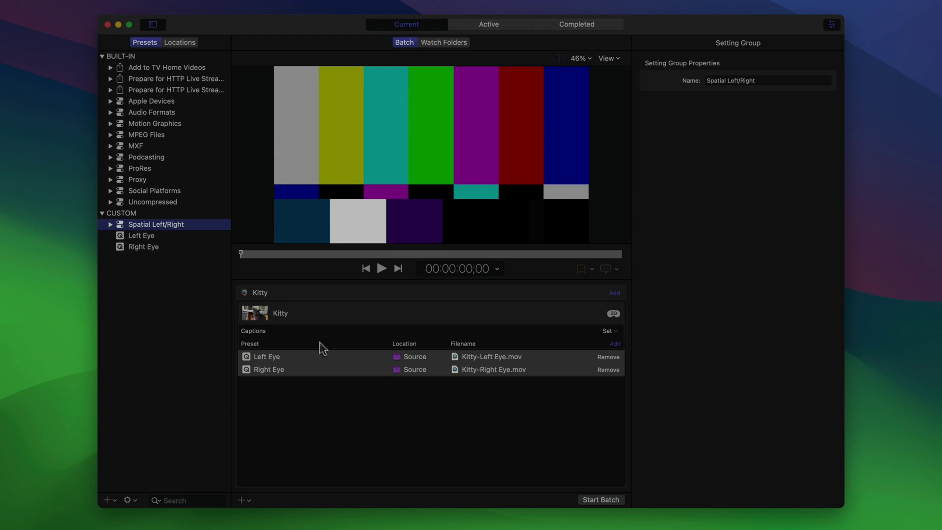
click(595, 499)
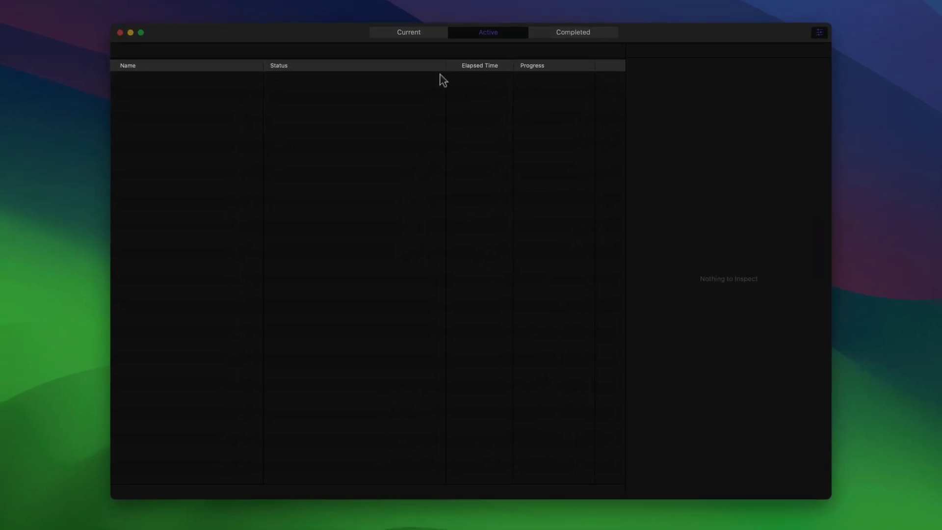
click(419, 34)
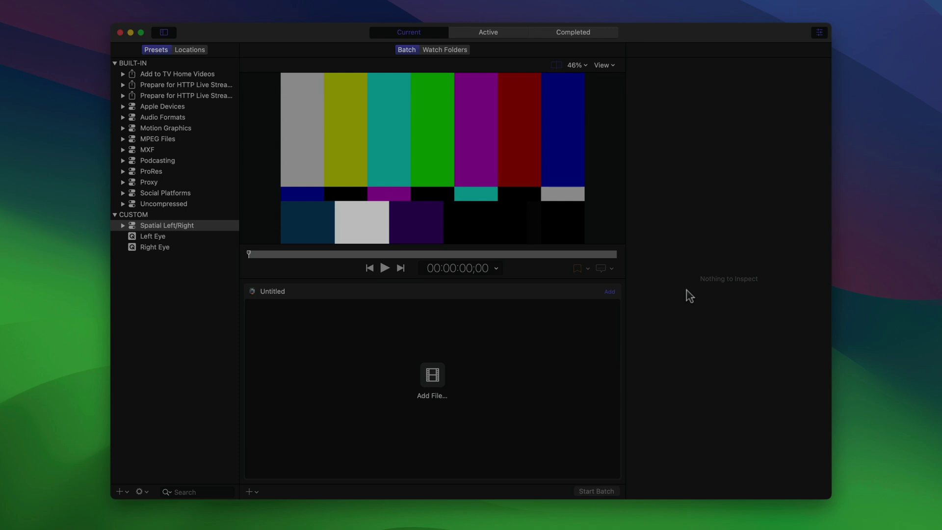
Step: Save the Spatial Left/Right preset group as a droplet on the desktop
click(179, 265)
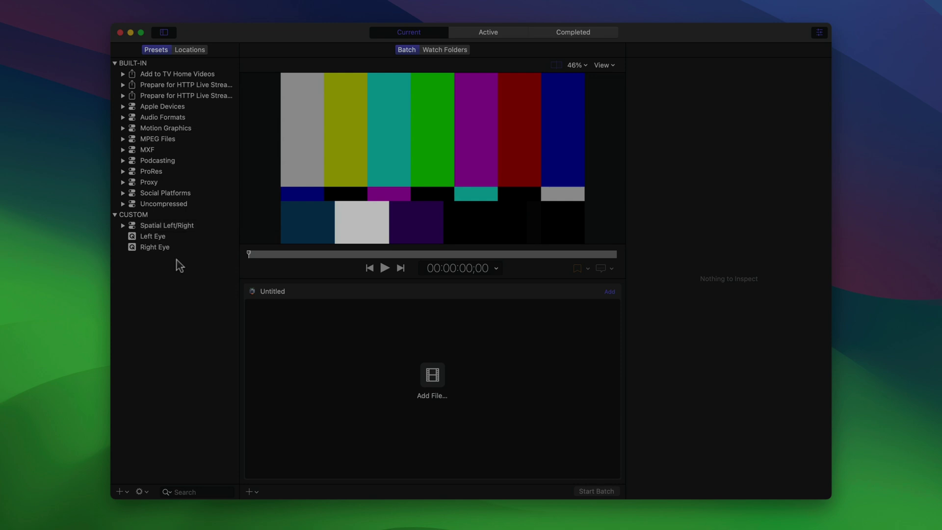
right_click(168, 225)
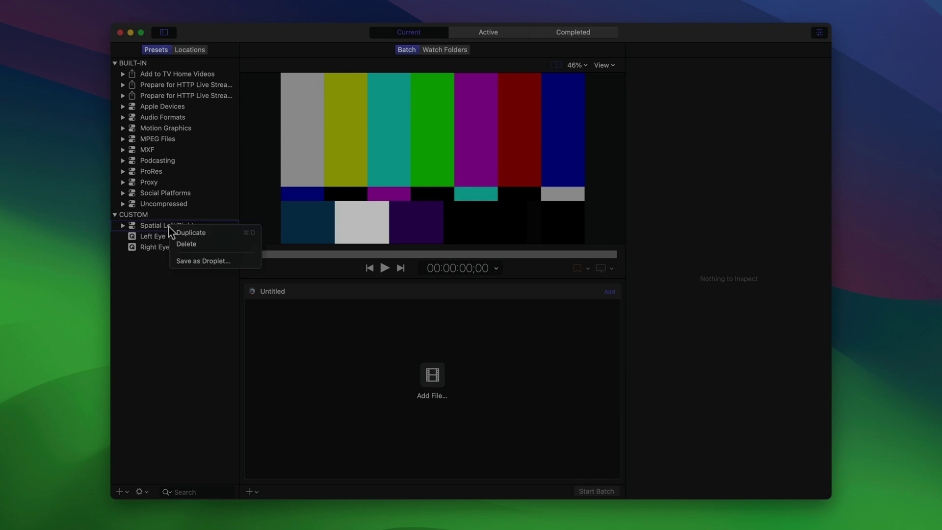
click(239, 261)
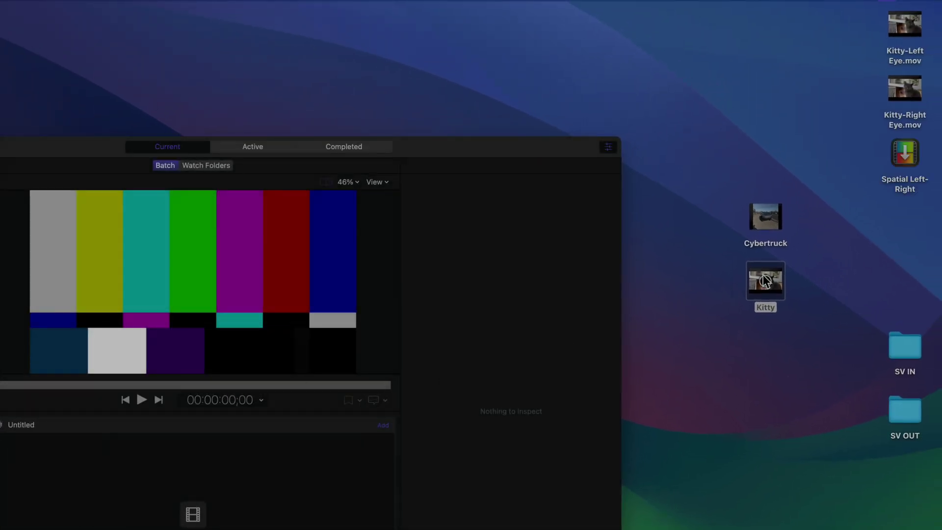
Step: Encode Cybertruck.mov through the droplet with outputs saved beside the source
drag(767, 243, 905, 152)
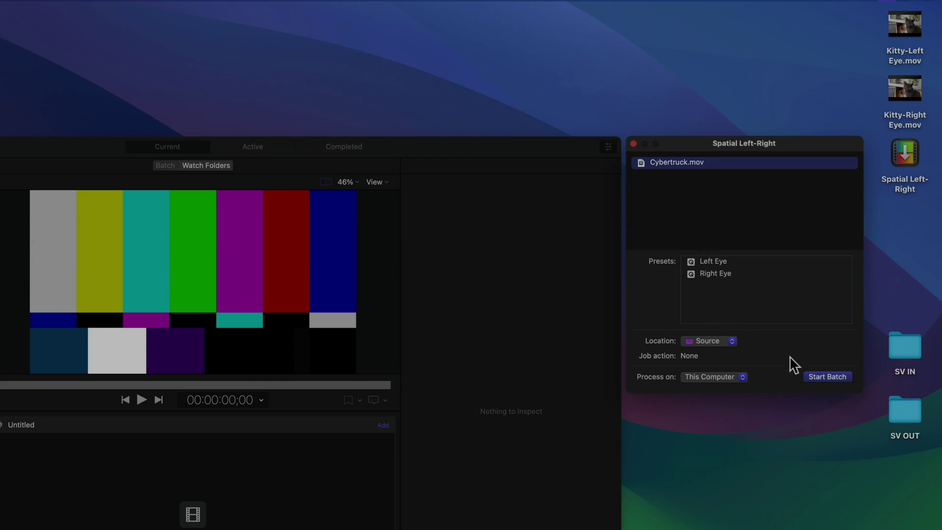
click(726, 343)
click(725, 341)
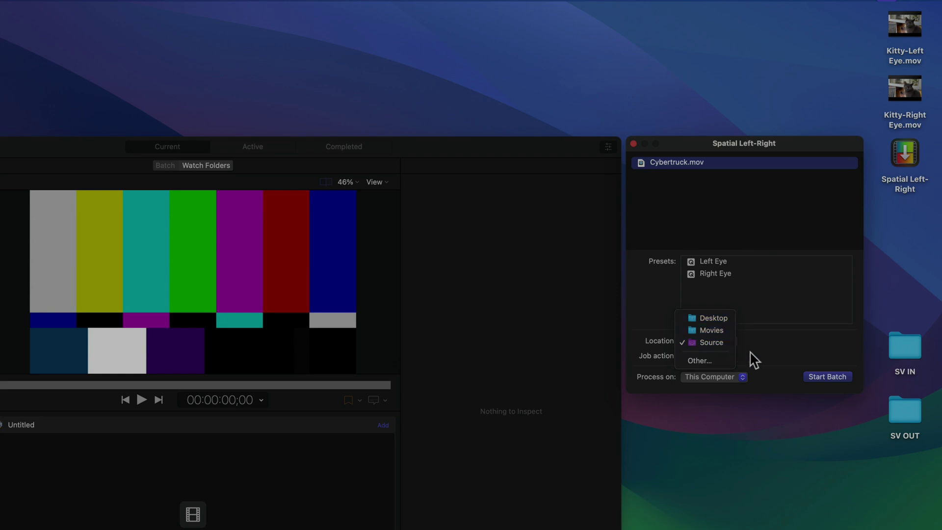
click(817, 375)
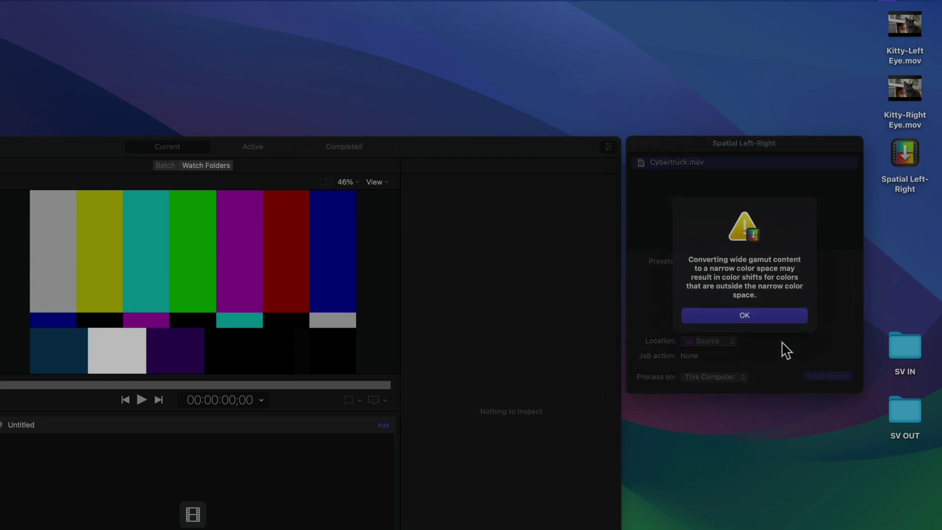
click(769, 318)
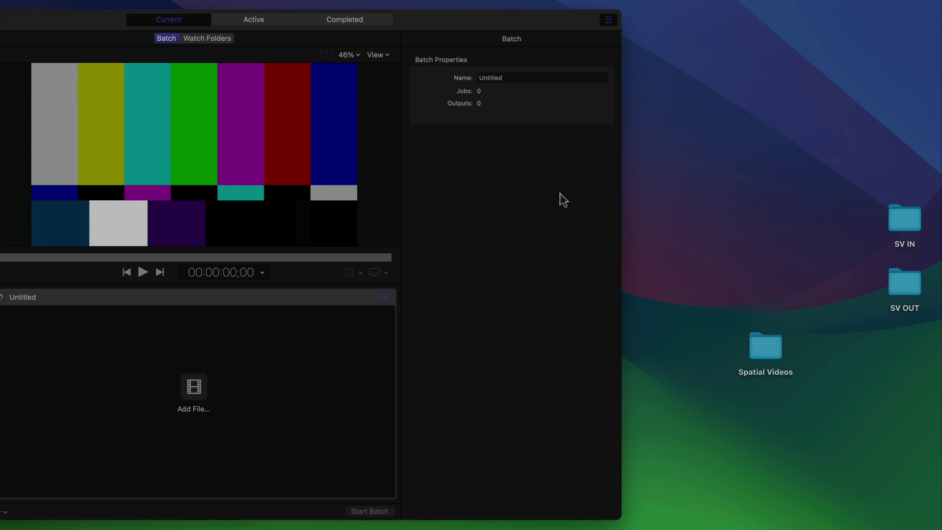
Step: Add the desktop SV IN folder as a new watch folder
click(900, 218)
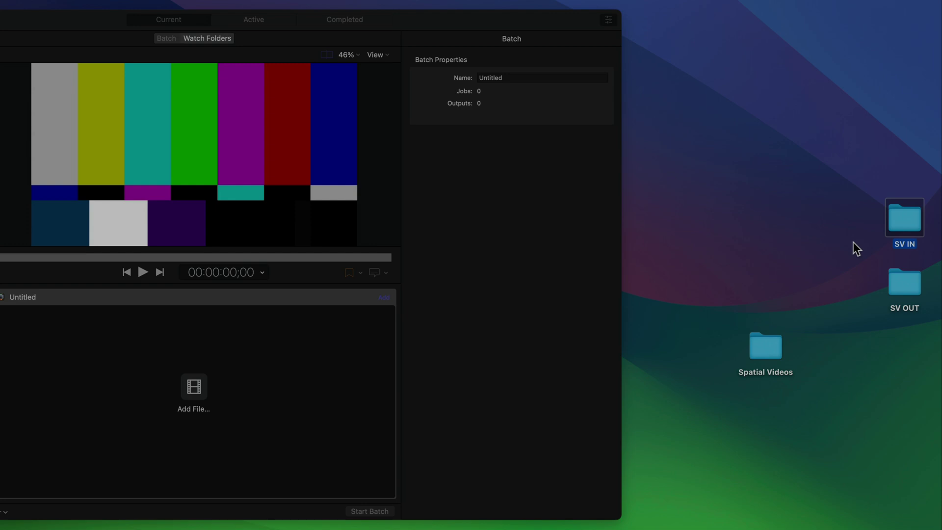
click(901, 285)
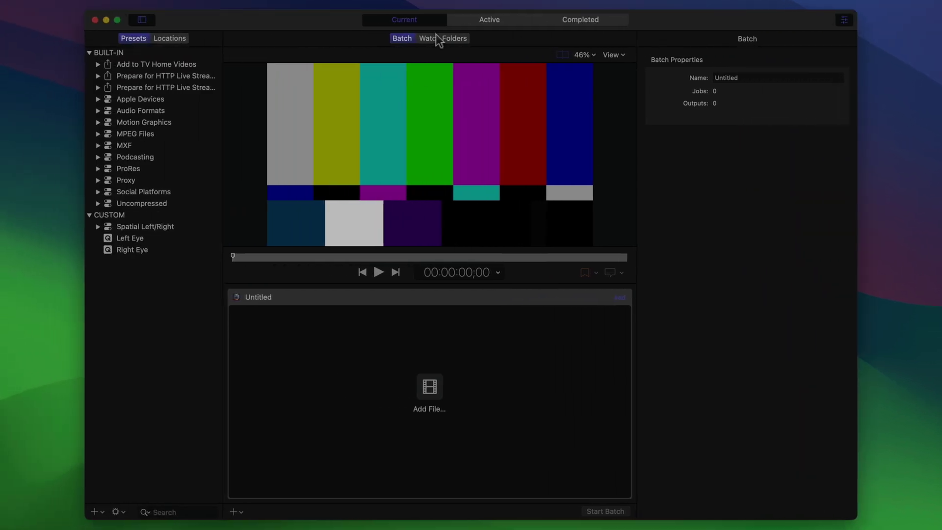
click(435, 34)
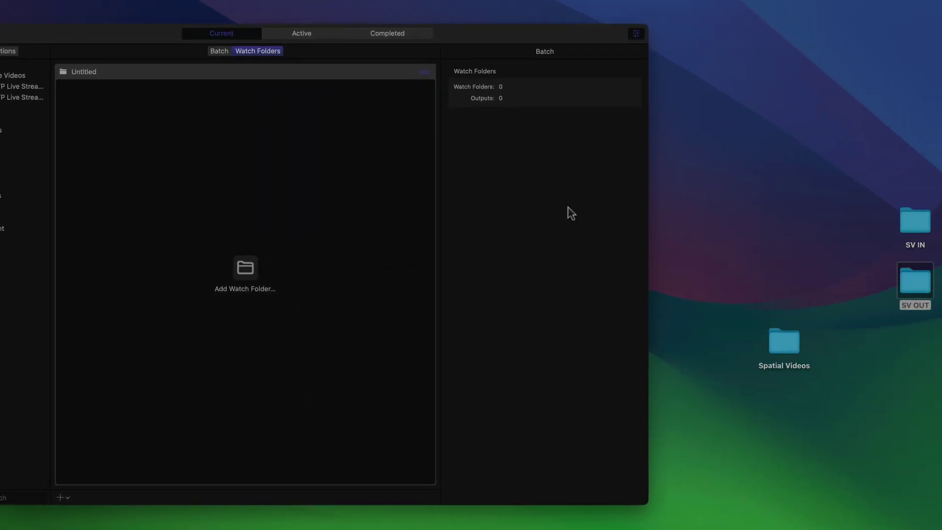
drag(901, 227, 527, 186)
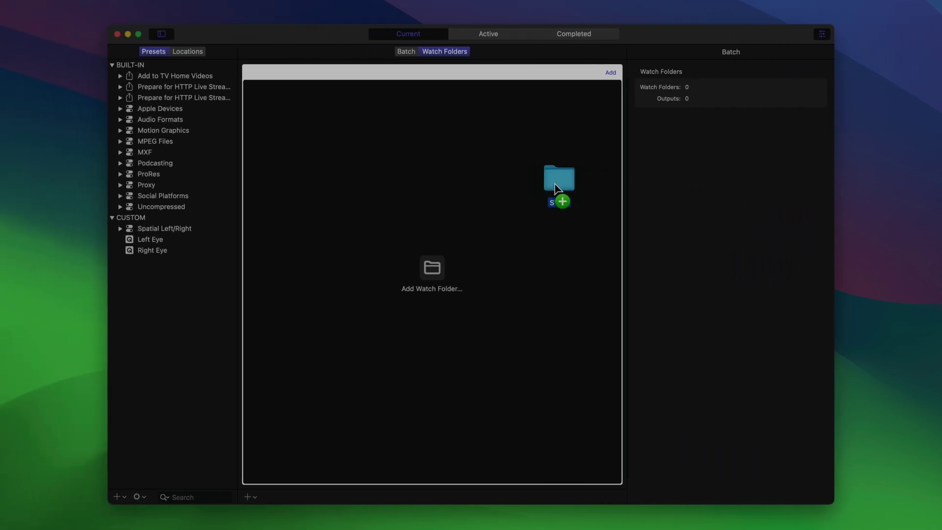
drag(528, 186, 557, 190)
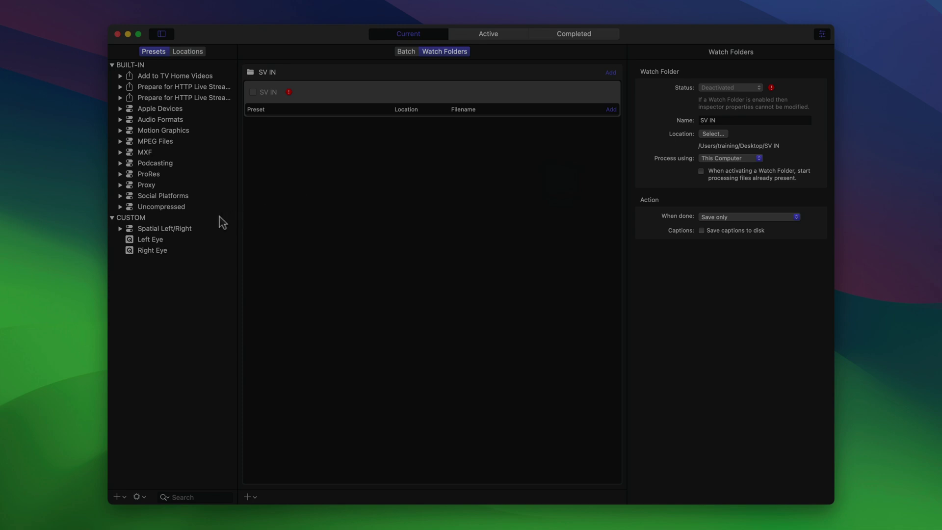
Step: Apply the Spatial Left/Right preset to SV IN and send both Left and Right Eye outputs to SV OUT
mouse_move(167, 230)
mouse_down()
mouse_move(216, 224)
mouse_move(436, 99)
mouse_up()
right_click(423, 122)
mouse_move(456, 169)
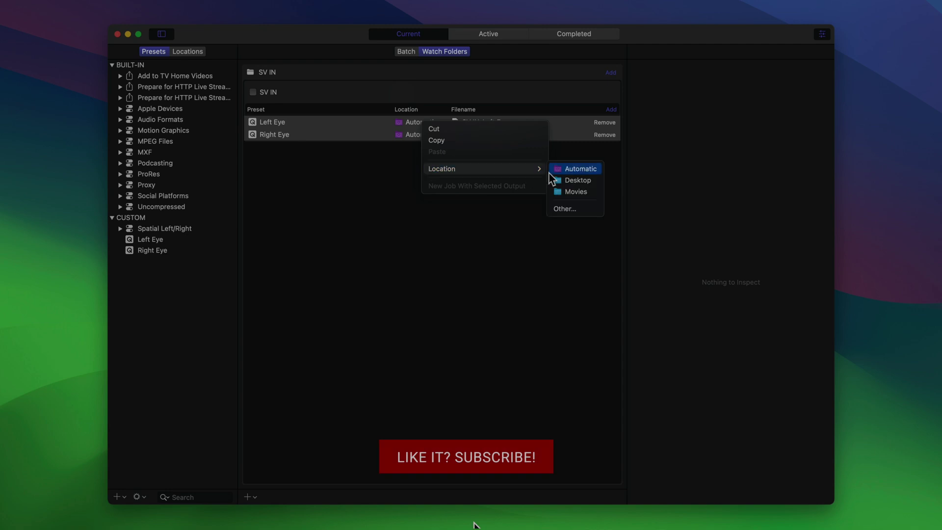
click(563, 208)
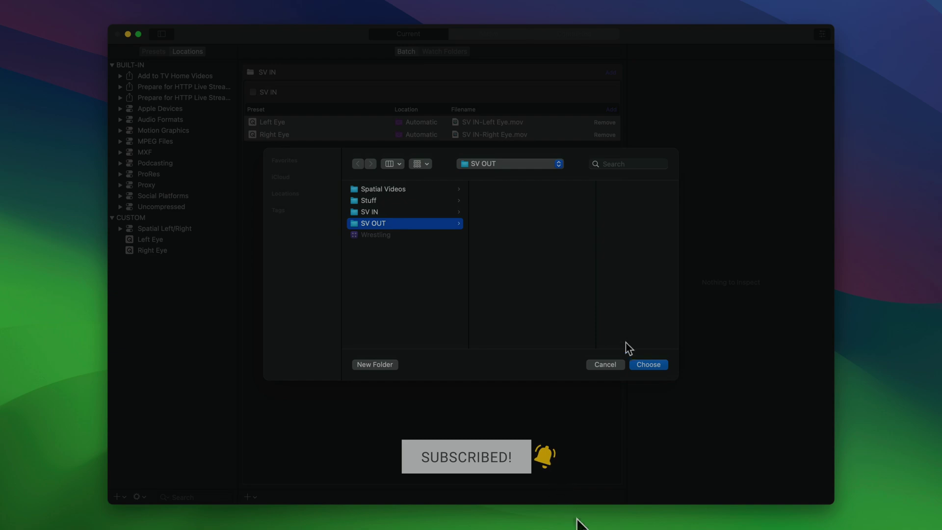
click(653, 364)
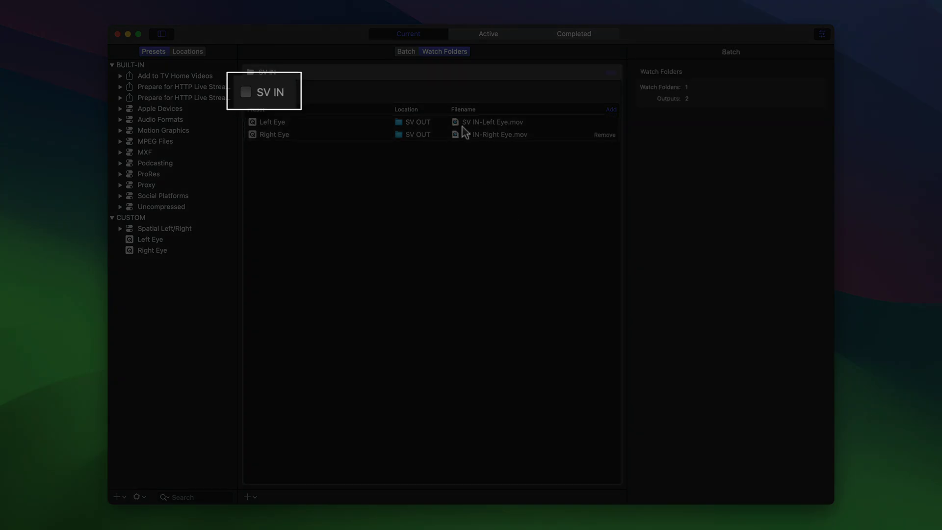
Step: Set the SV IN watch folder's Status to Activated
click(429, 99)
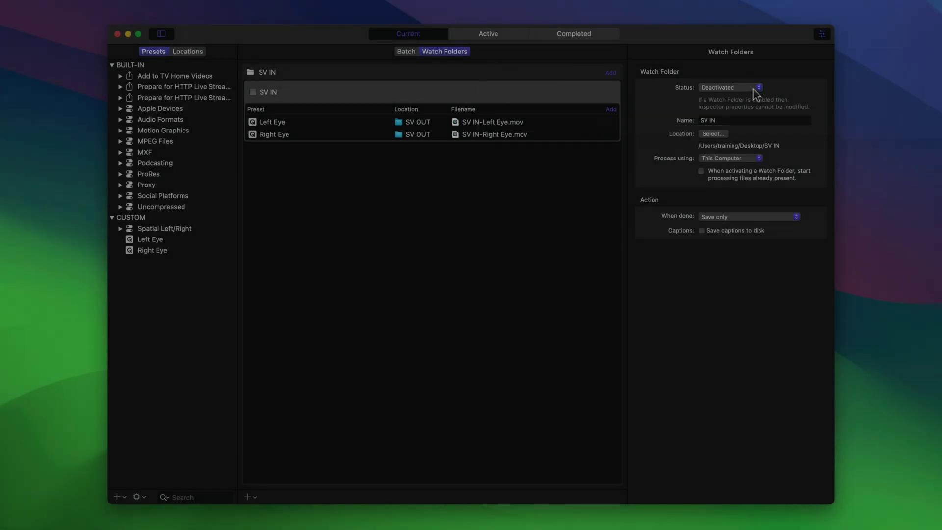
click(753, 90)
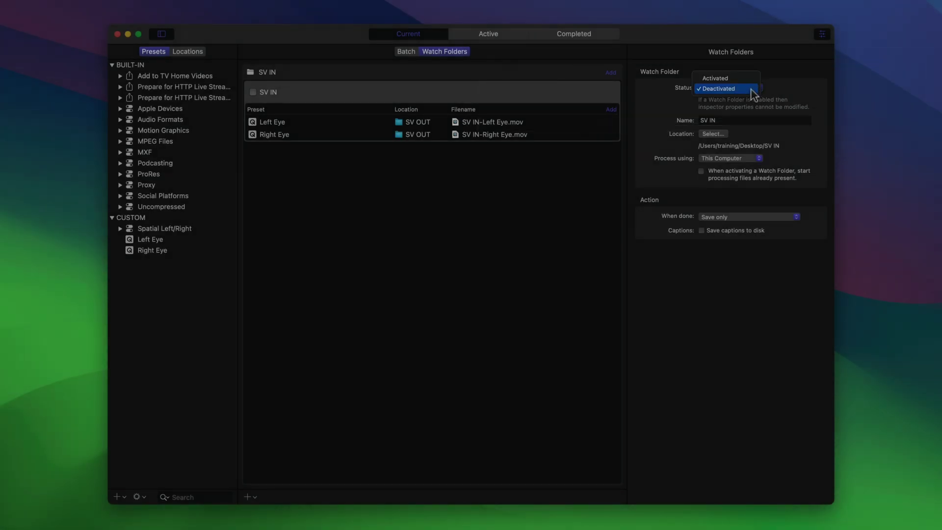
click(716, 79)
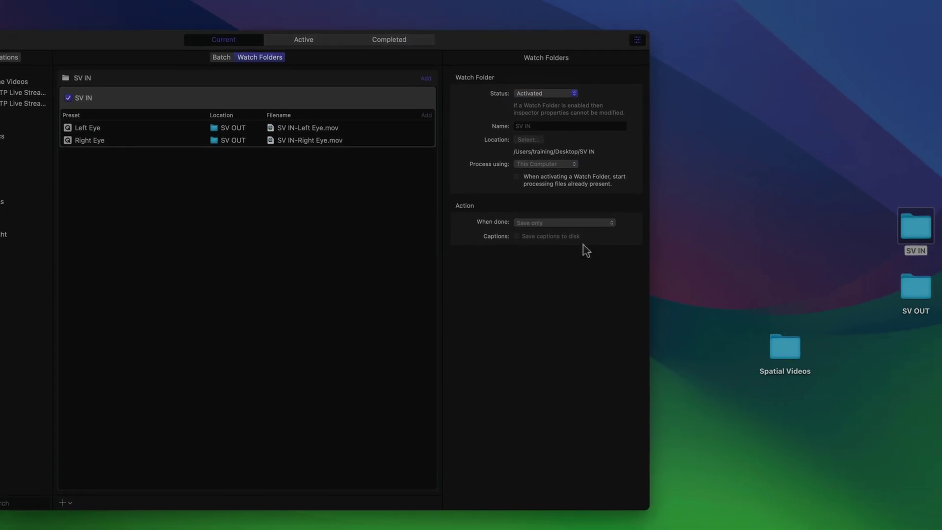
Step: Drop Adele, Tahoe.MOV and Emerald Bay into SV IN, then open SV OUT to view the eye files
double_click(772, 342)
click(667, 308)
super+click(610, 308)
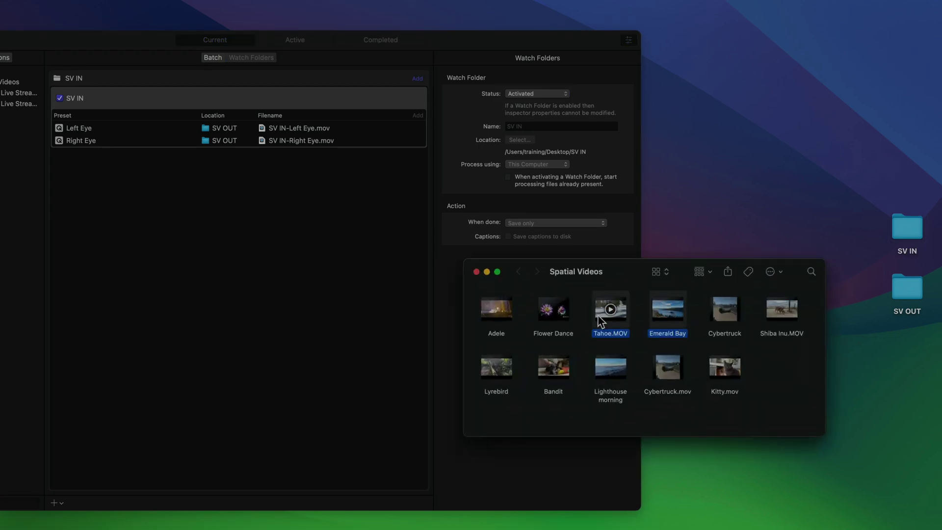
super+click(505, 310)
drag(505, 310, 906, 230)
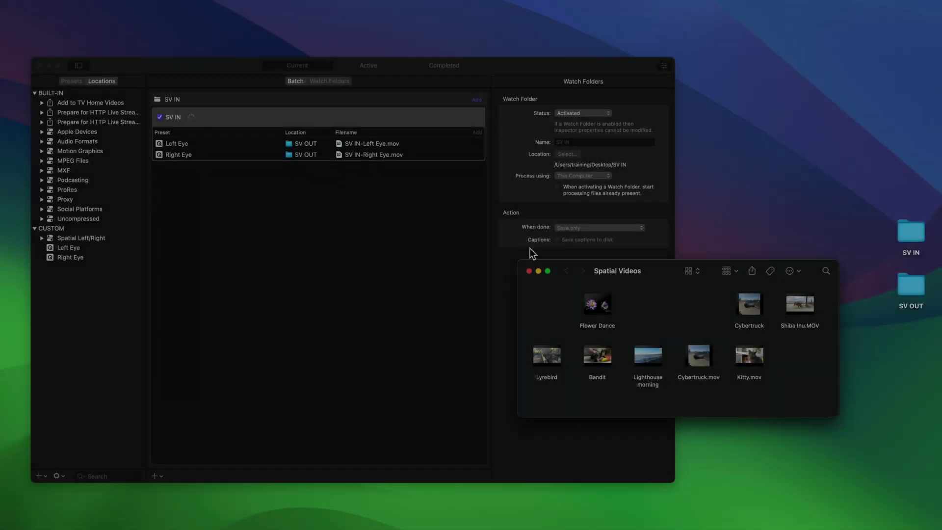
double_click(907, 283)
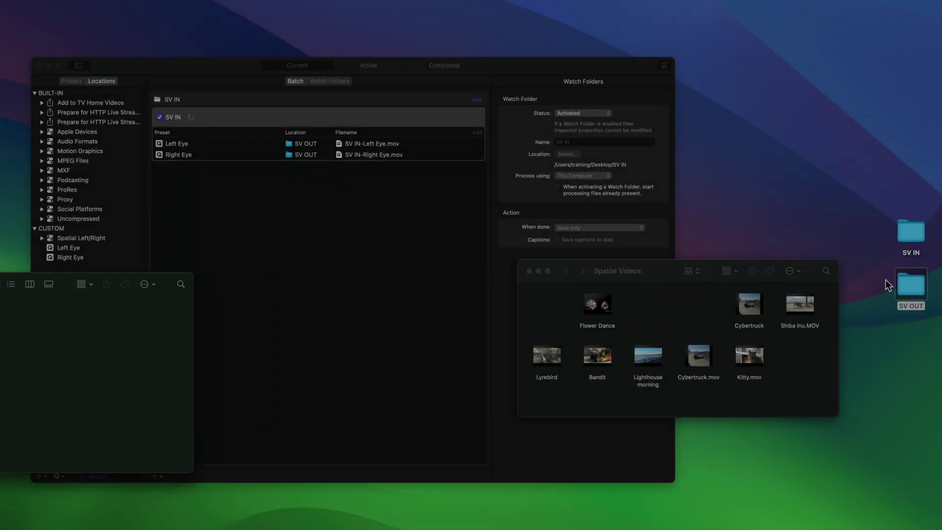
drag(179, 284, 811, 174)
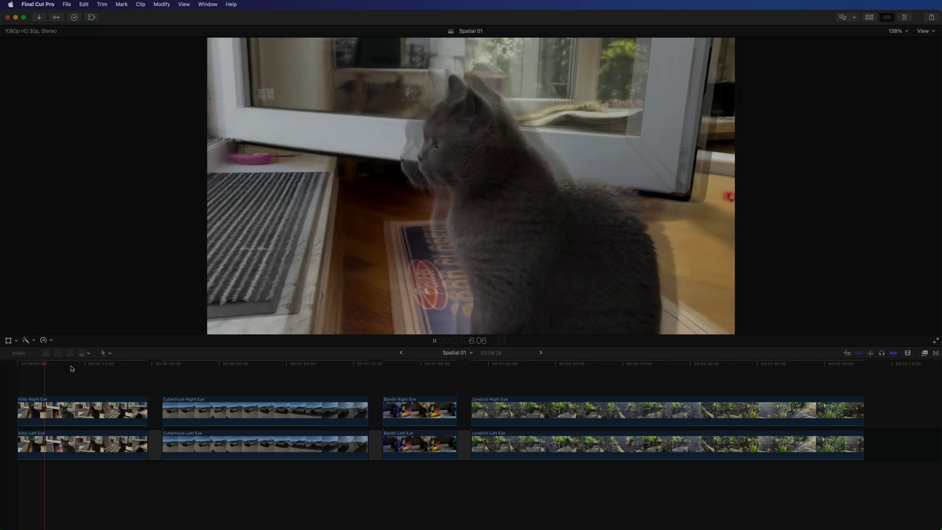
Step: Play and pause the Spatial 01 project timeline to review it
key(space)
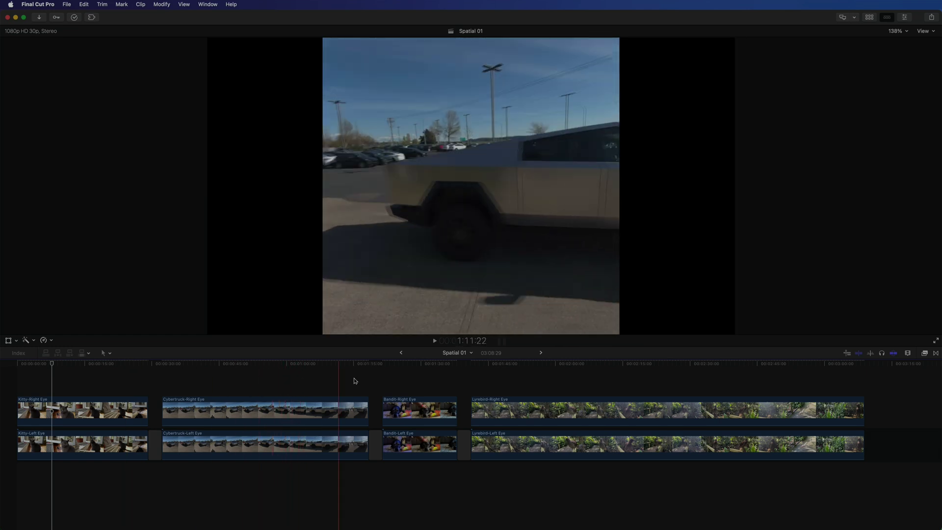
key(space)
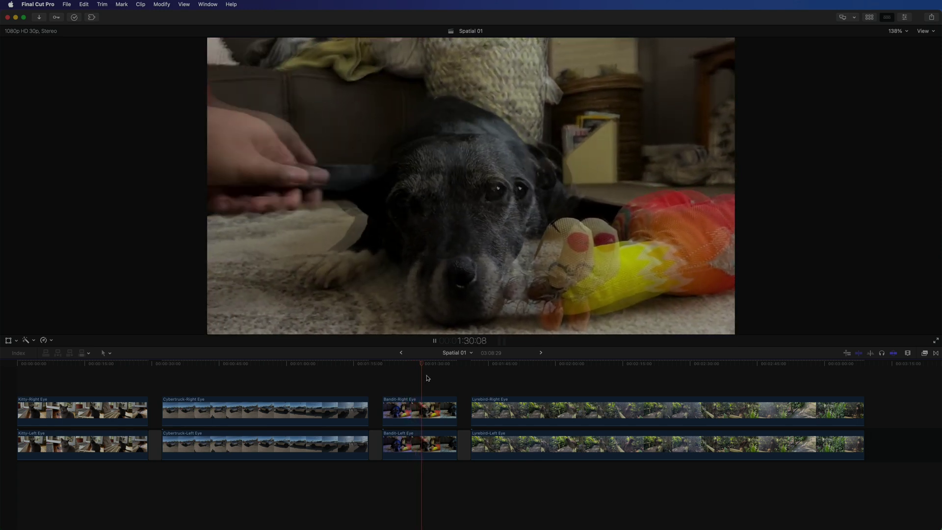
key(space)
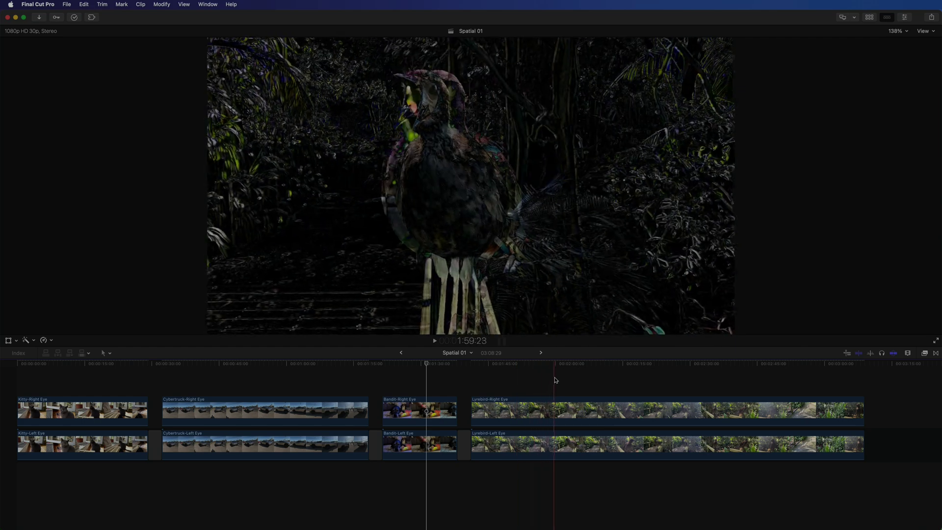
Step: Change the Lyrebird-Right Eye clip's Blend Mode from Difference to Normal in the Inspector
click(596, 379)
click(602, 410)
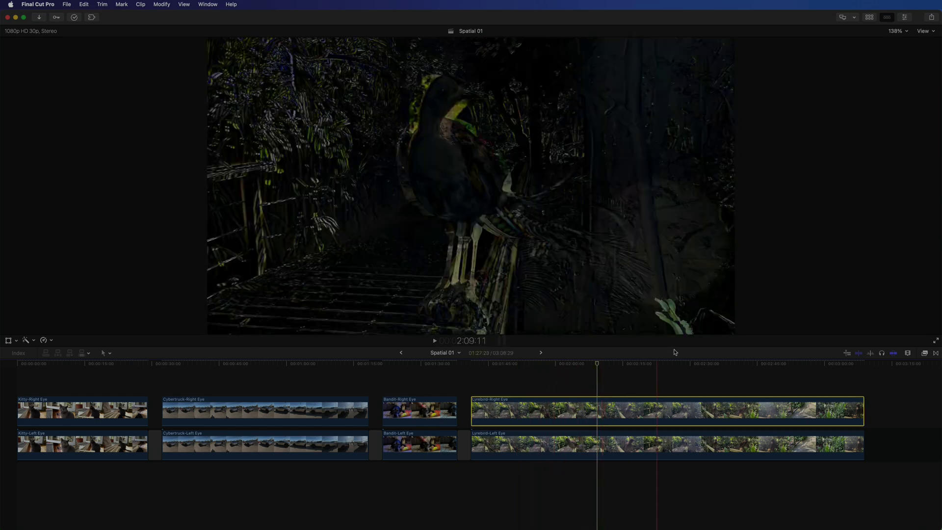
key(super+4)
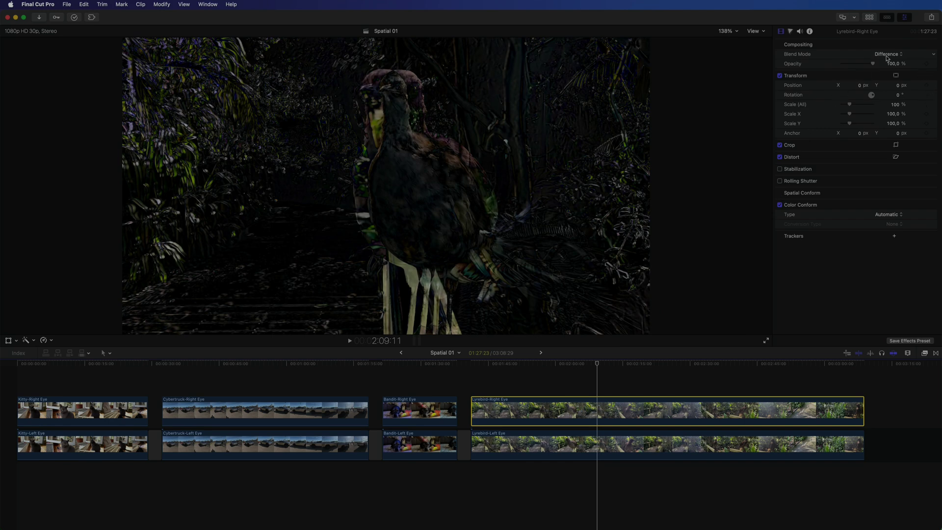
click(886, 55)
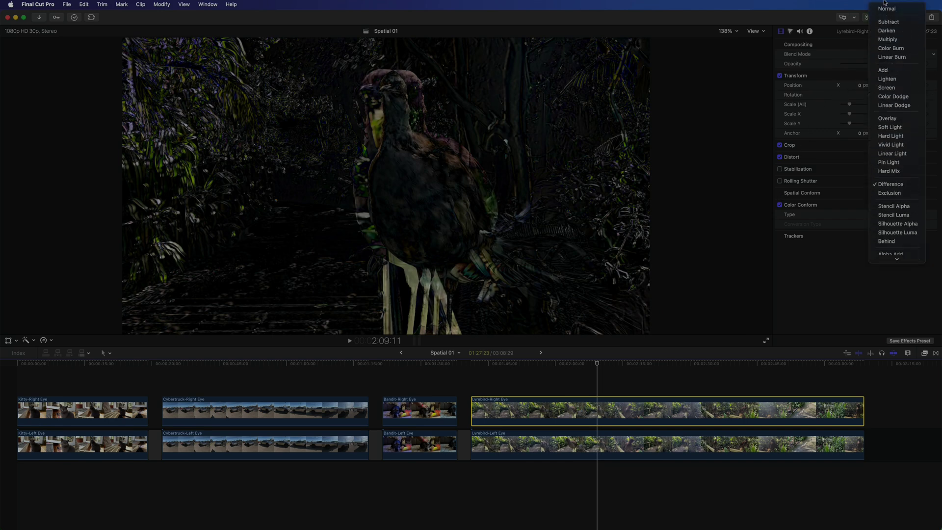
click(882, 9)
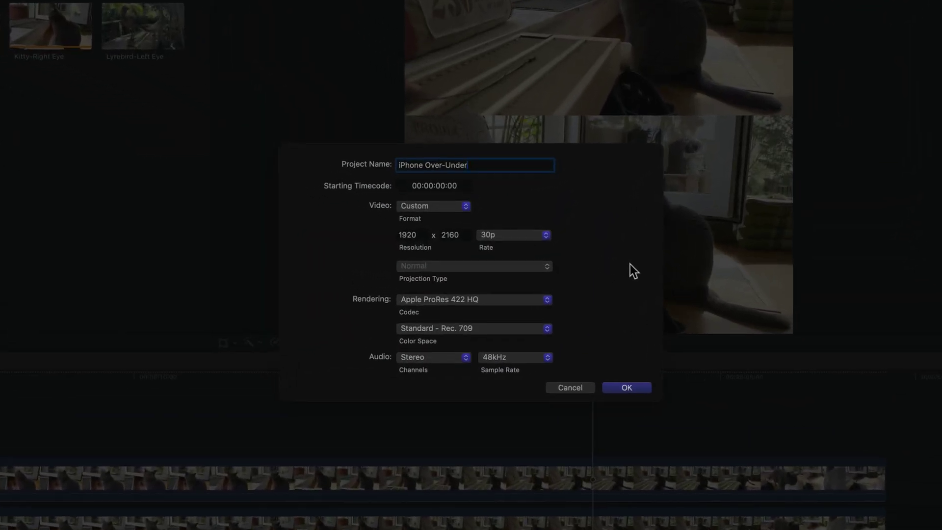
Step: Cancel Project Settings and inspect the Kitty left- and right-eye clips in iPhone Over-Under
click(569, 387)
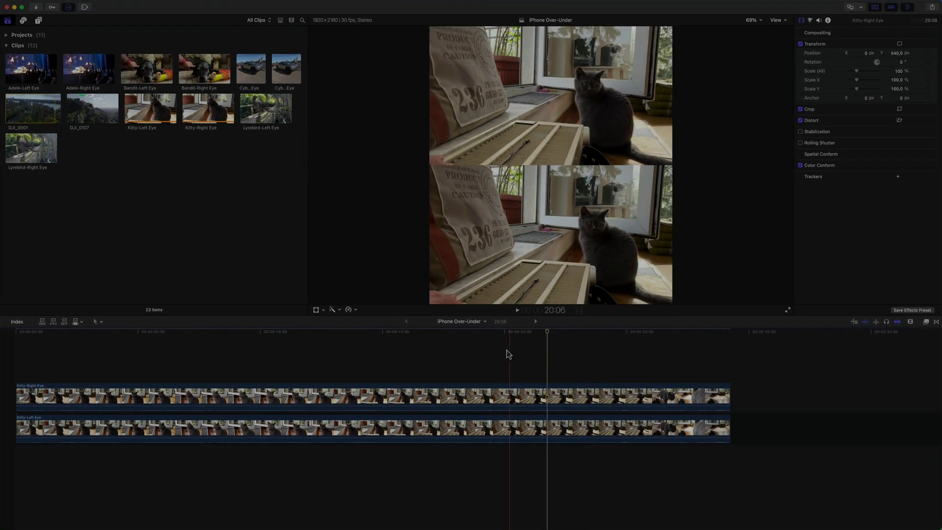
click(500, 346)
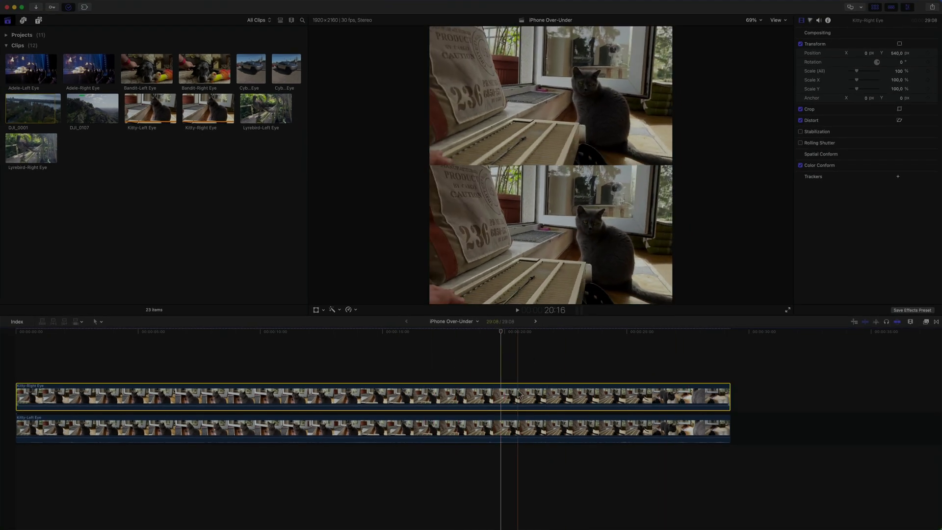
click(521, 430)
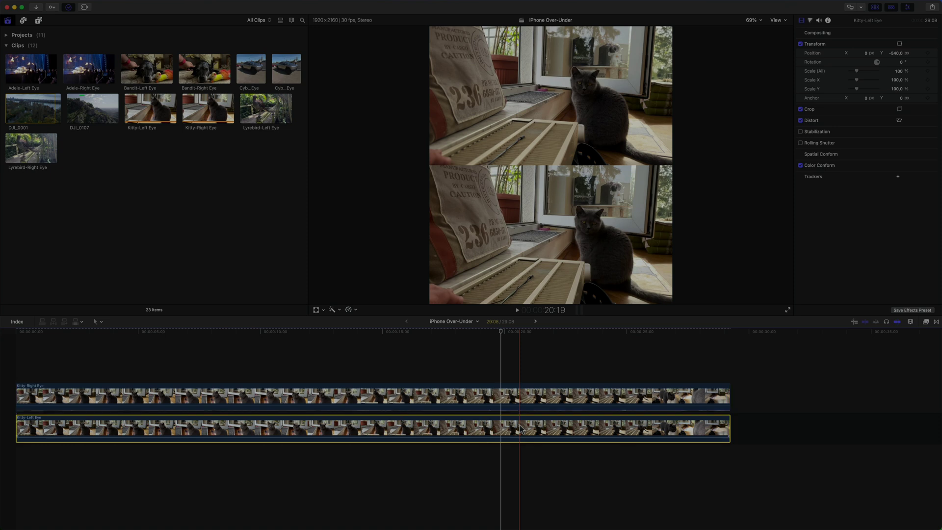
click(526, 401)
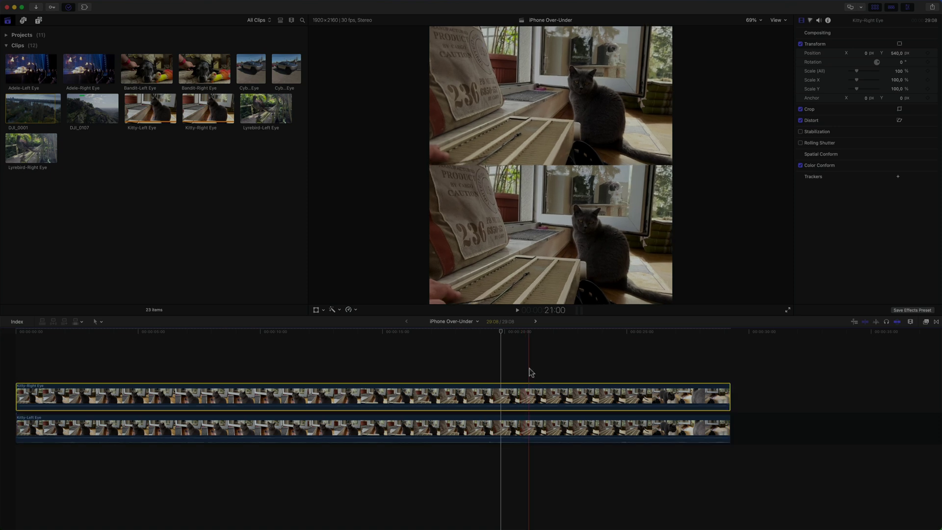
click(532, 353)
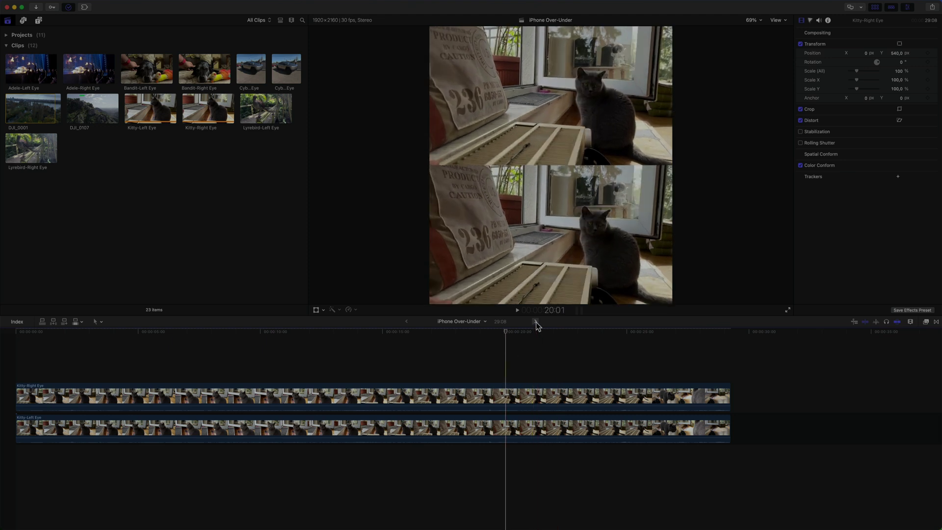
Step: Step through the AVP SbS and iPhone SbS projects to reach SbS 3D Edit
click(535, 322)
click(617, 351)
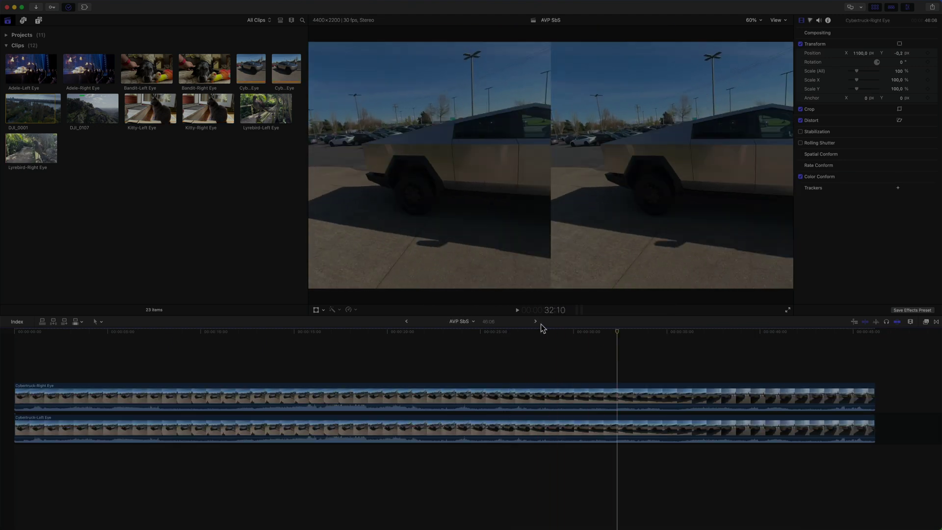
click(535, 321)
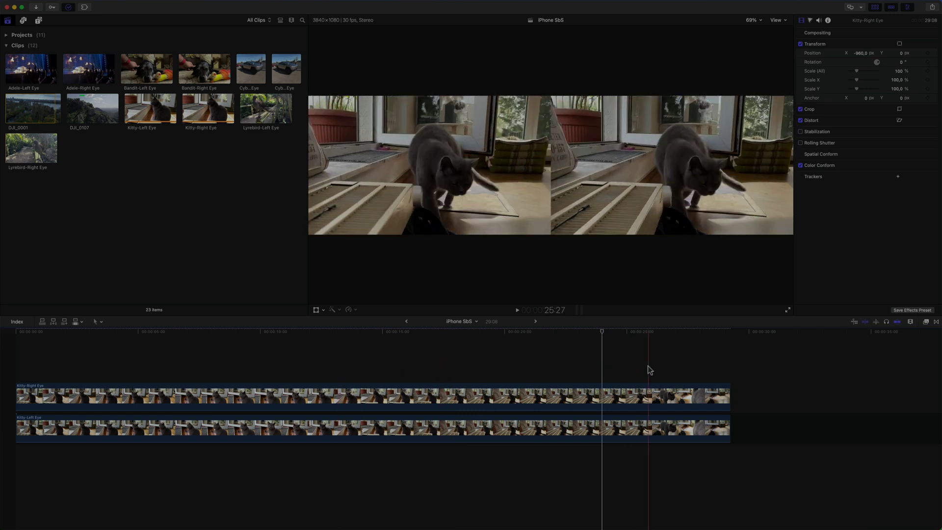
click(535, 322)
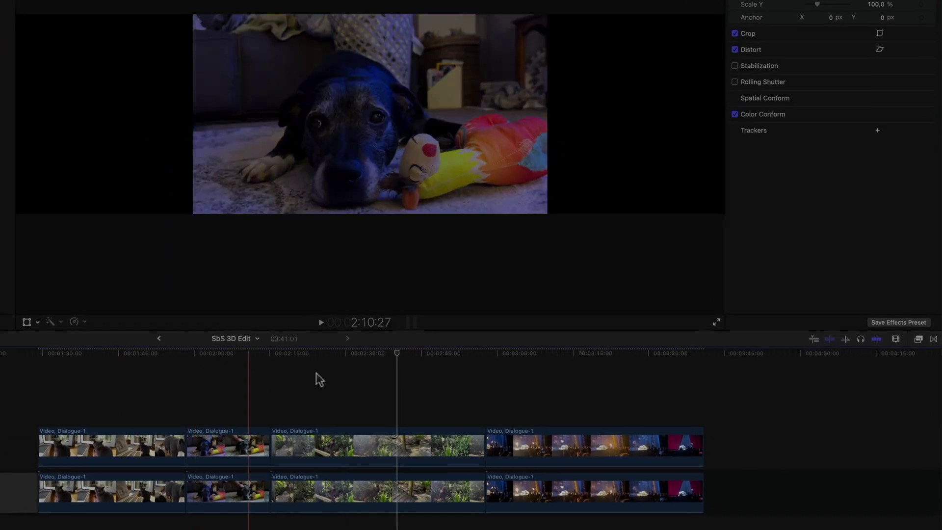
Step: Apply iPhone Left (SbS) to the first lower clip and iPhone Right (SbS) to the first upper clip
click(918, 339)
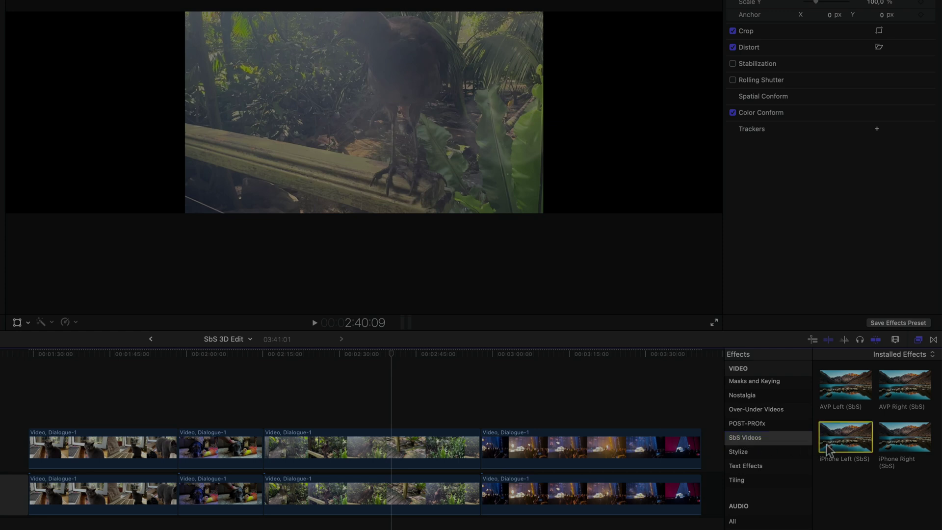
drag(827, 449, 153, 503)
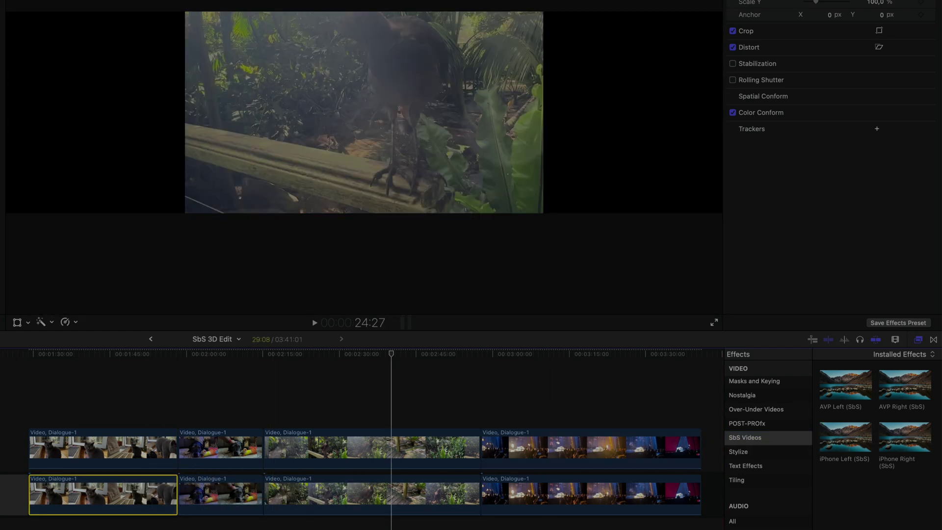
drag(913, 430, 123, 455)
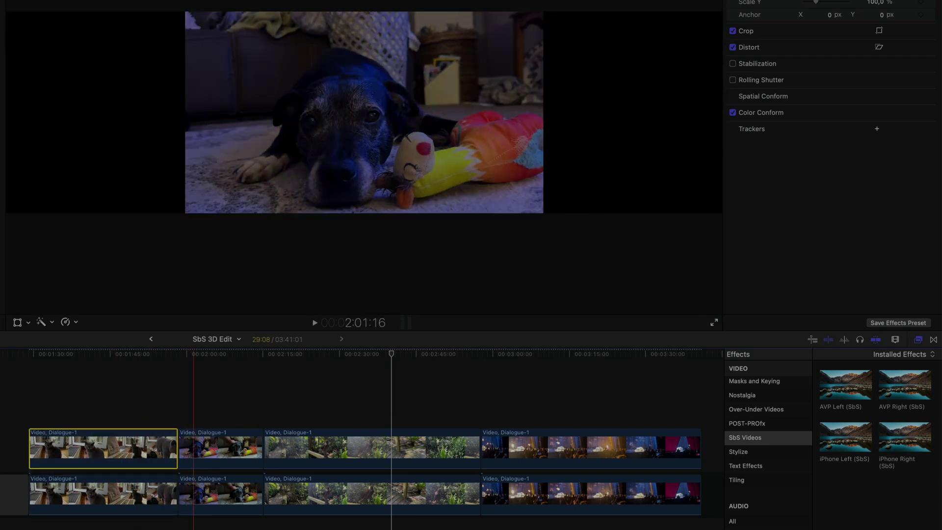
Step: Apply iPhone Left (SbS) to the remaining three lower clips and iPhone Right (SbS) to the three upper ones
drag(378, 493, 643, 463)
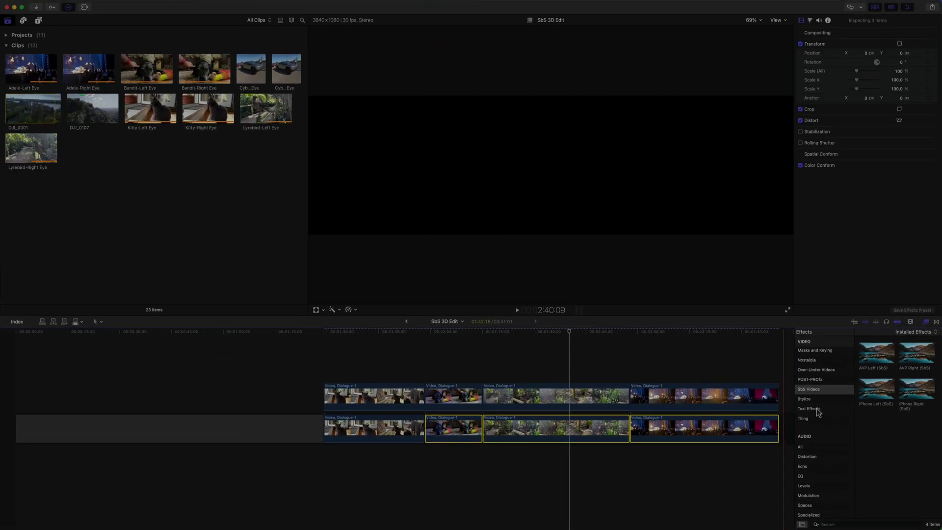
click(877, 395)
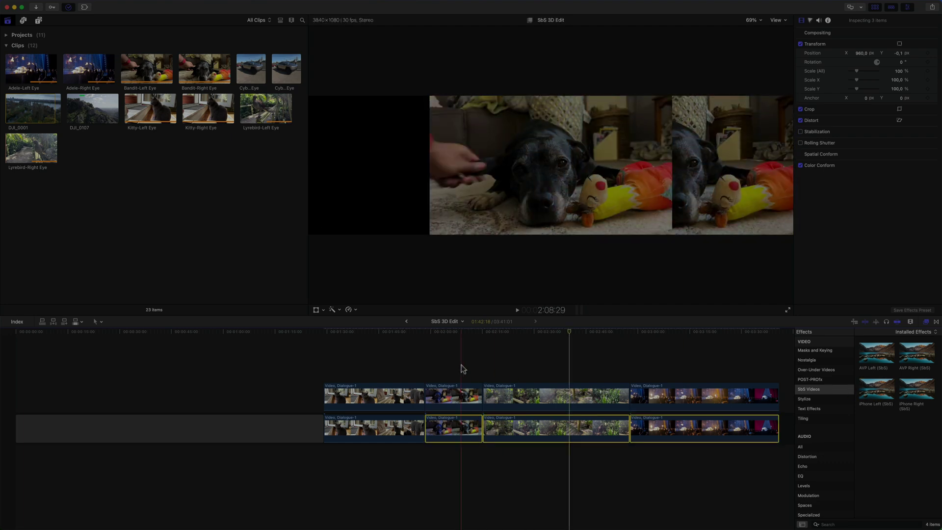
drag(460, 365, 682, 385)
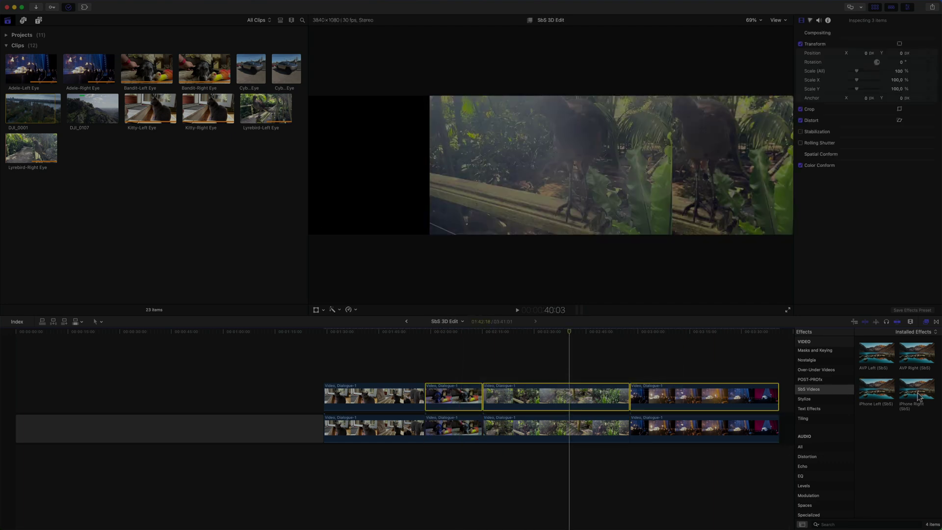
double_click(918, 396)
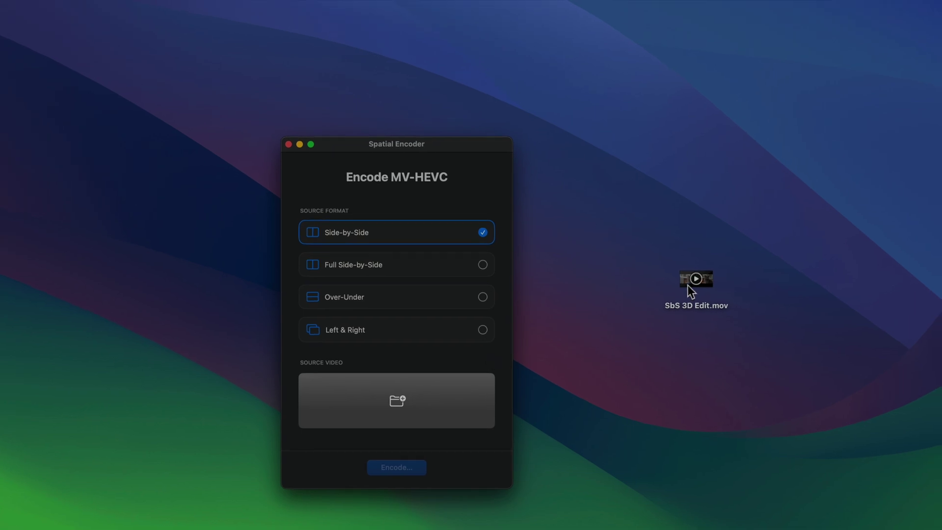
Step: Encode SbS 3D Edit.mov as Full Side-by-Side and export SbS 3D Edit Spatial.mp4 to the desktop
drag(687, 286, 406, 398)
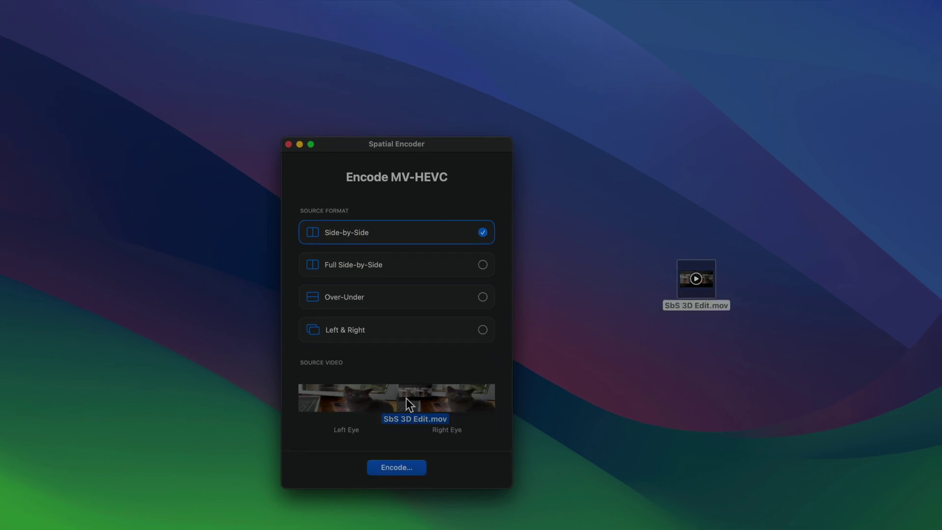
click(414, 268)
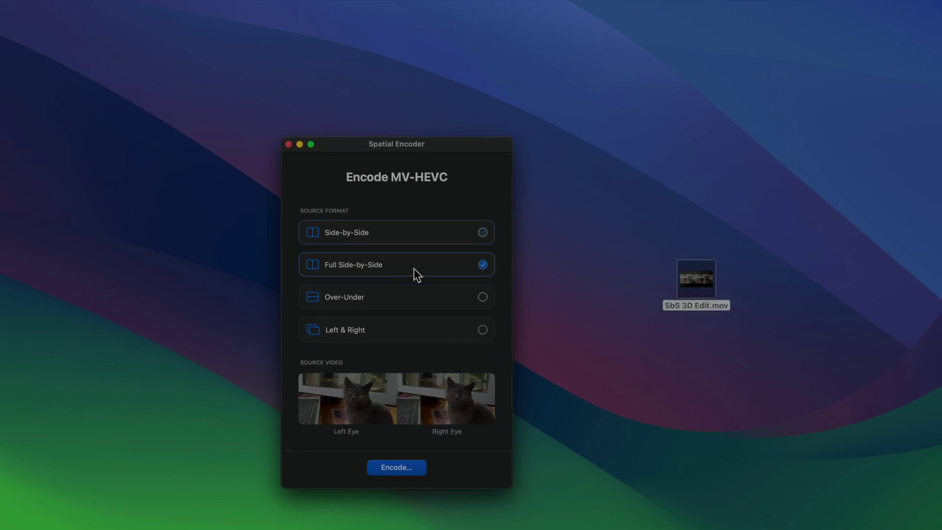
click(405, 466)
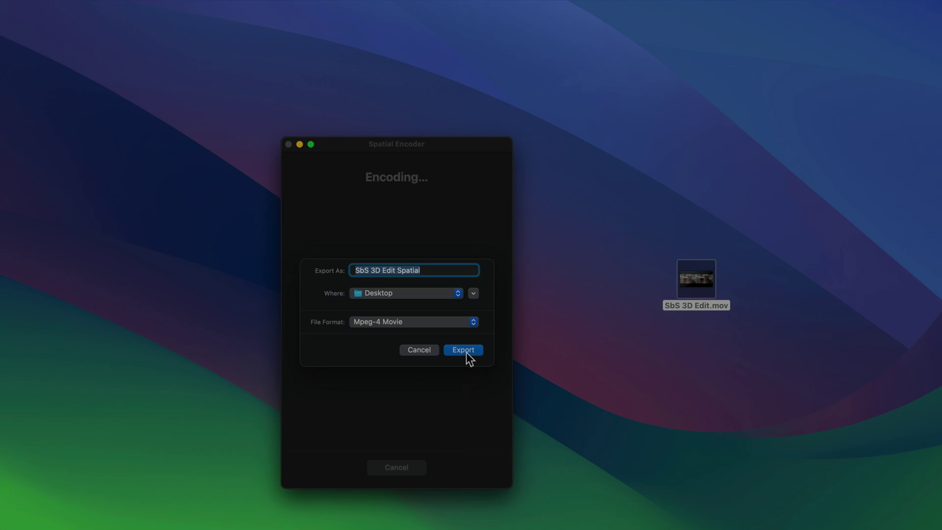
click(467, 351)
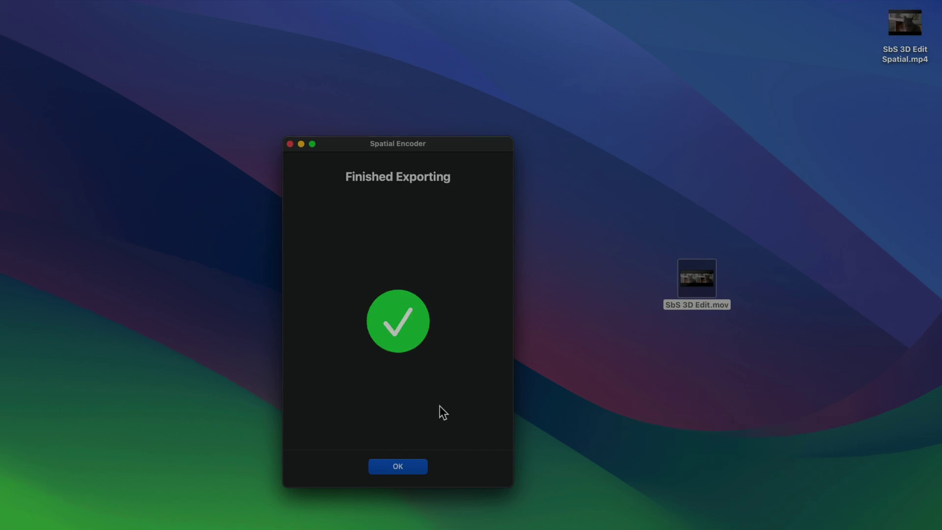
click(415, 468)
mouse_move(905, 24)
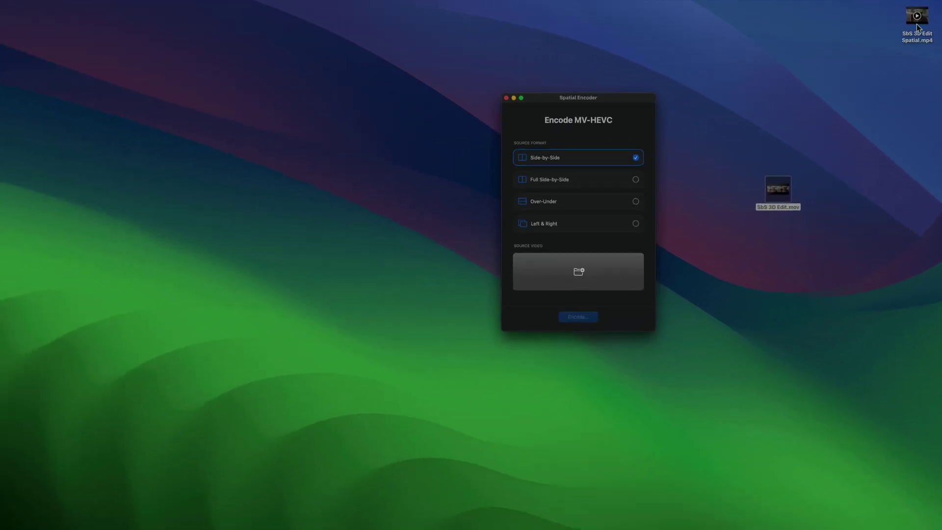
Step: Quick Look SbS 3D Edit Spatial.mp4 from the desktop and scrub ahead in the preview
click(916, 22)
key(space)
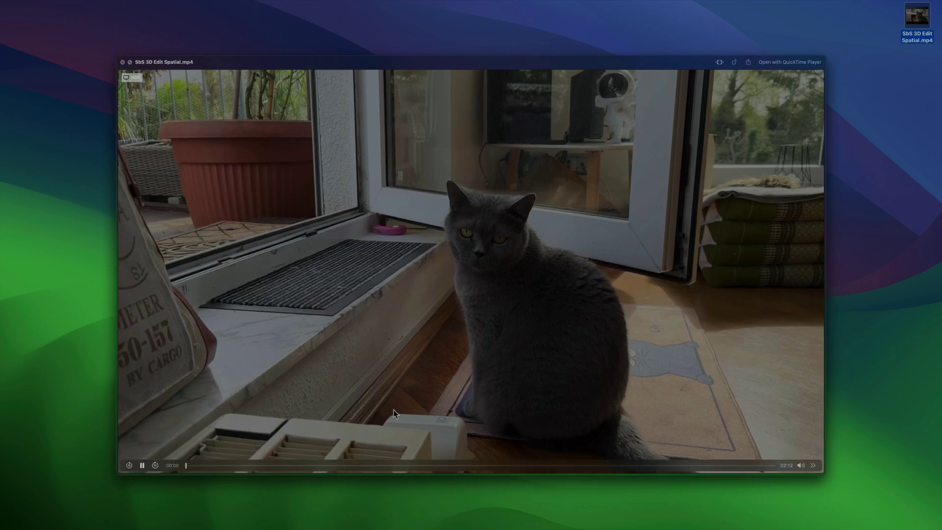
mouse_move(235, 466)
mouse_down()
mouse_move(630, 471)
mouse_move(269, 466)
mouse_up()
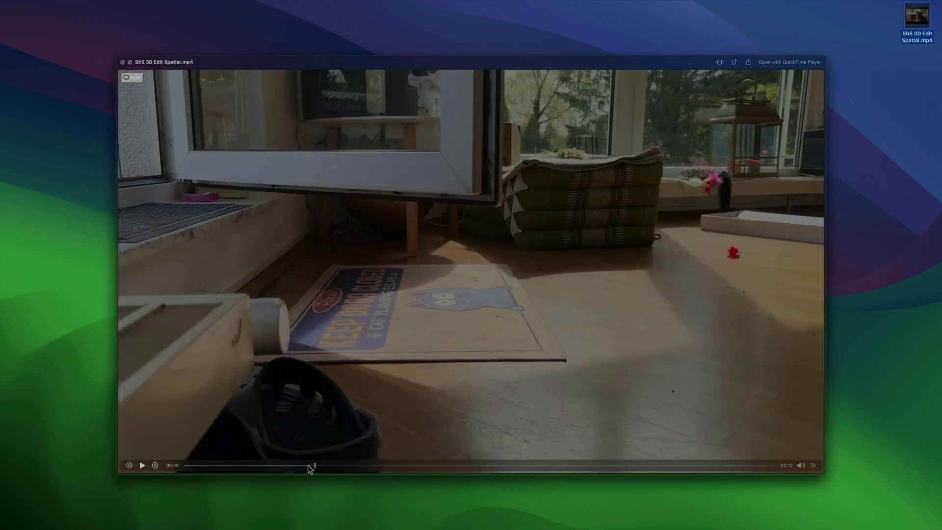